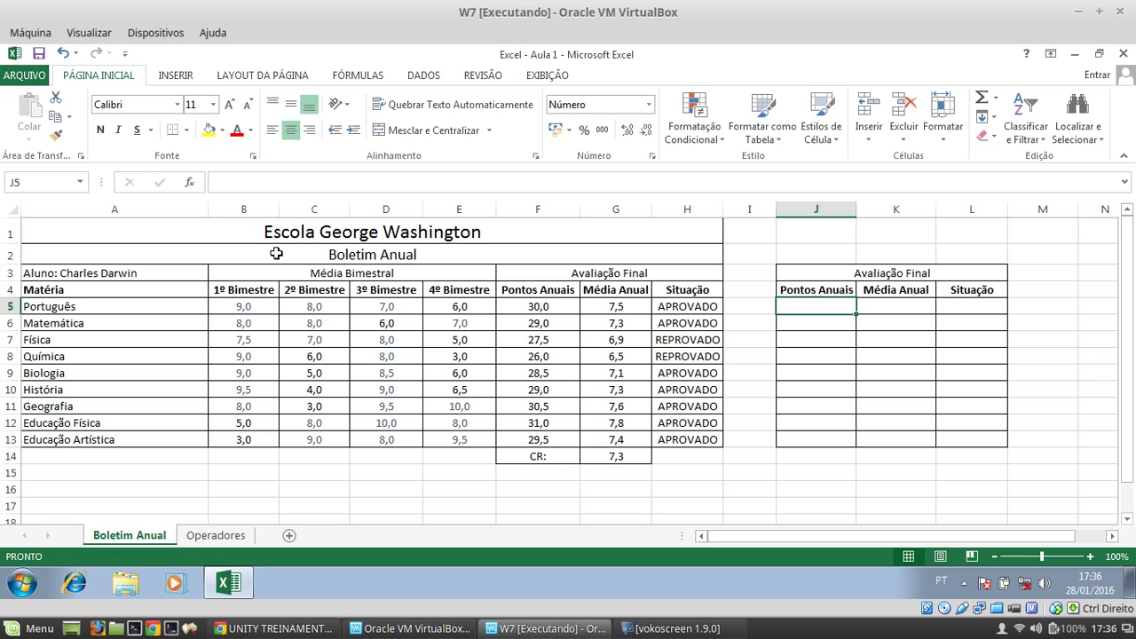
Examine the report card's Média Bimestral and Avaliação Final sections, including the Pontos Anuais and Média Anual formulas and the Português grades.
{"action": "left_click", "coordinate": [277, 272]}
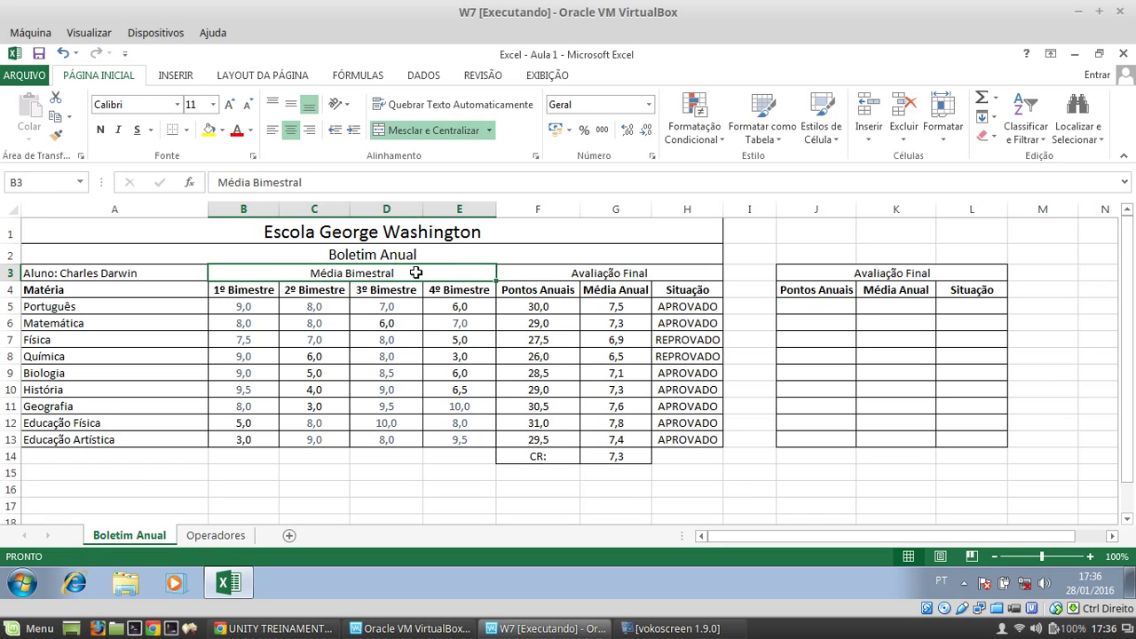
{"action": "left_click", "coordinate": [240, 289]}
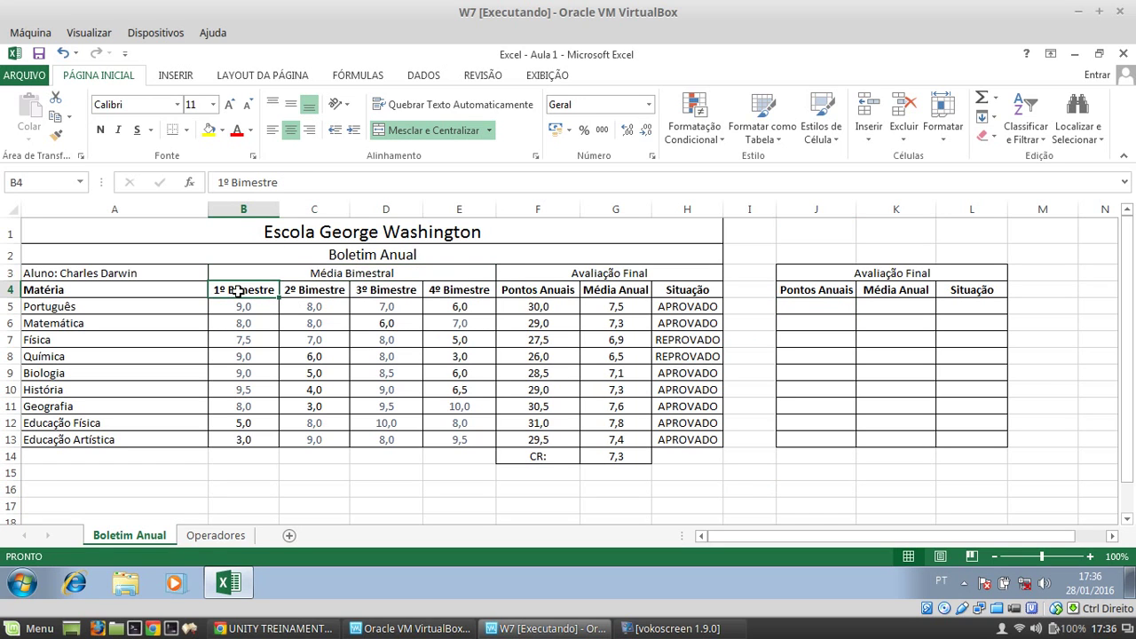
{"action": "left_click", "coordinate": [609, 275]}
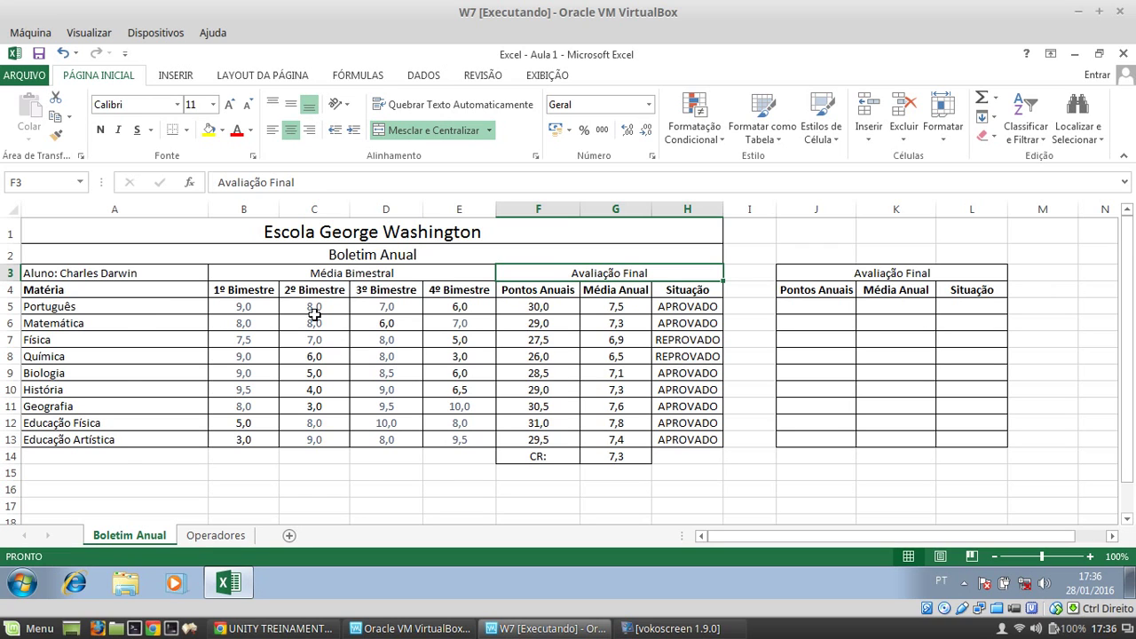
{"action": "left_click", "coordinate": [569, 307]}
{"action": "left_click", "coordinate": [557, 341]}
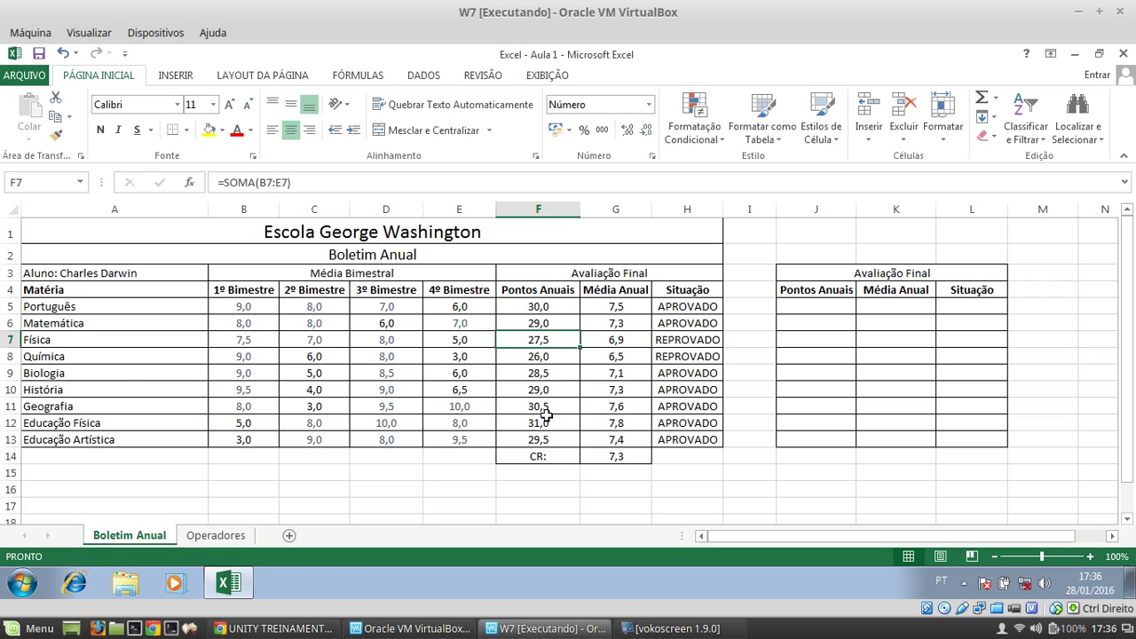
{"action": "left_click", "coordinate": [543, 435]}
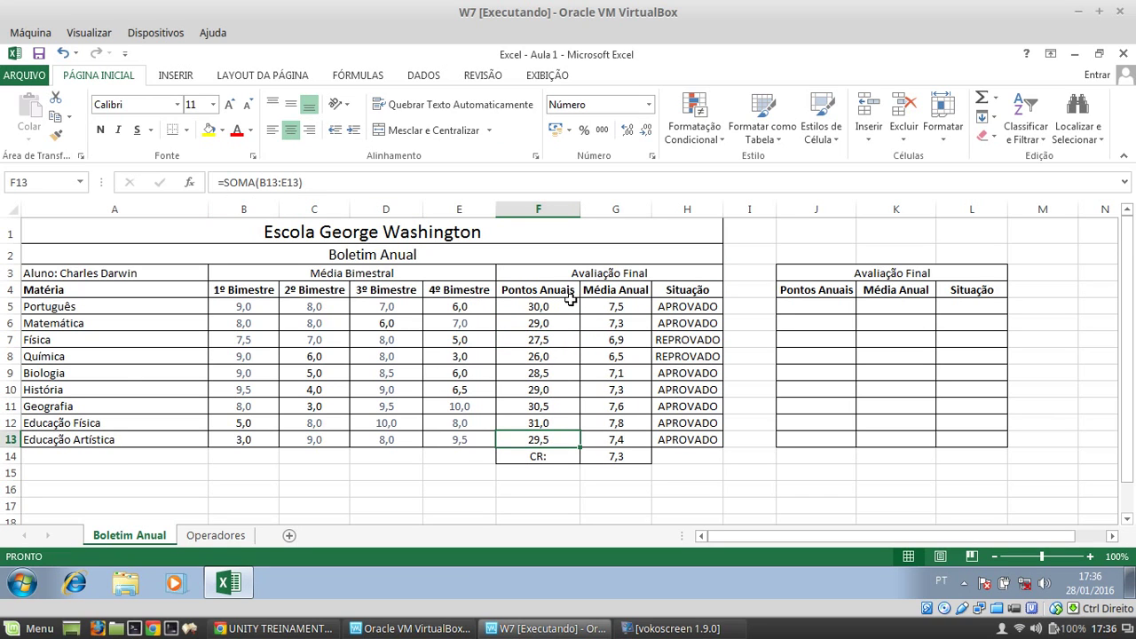
{"action": "left_click", "coordinate": [624, 325]}
{"action": "left_click", "coordinate": [619, 392]}
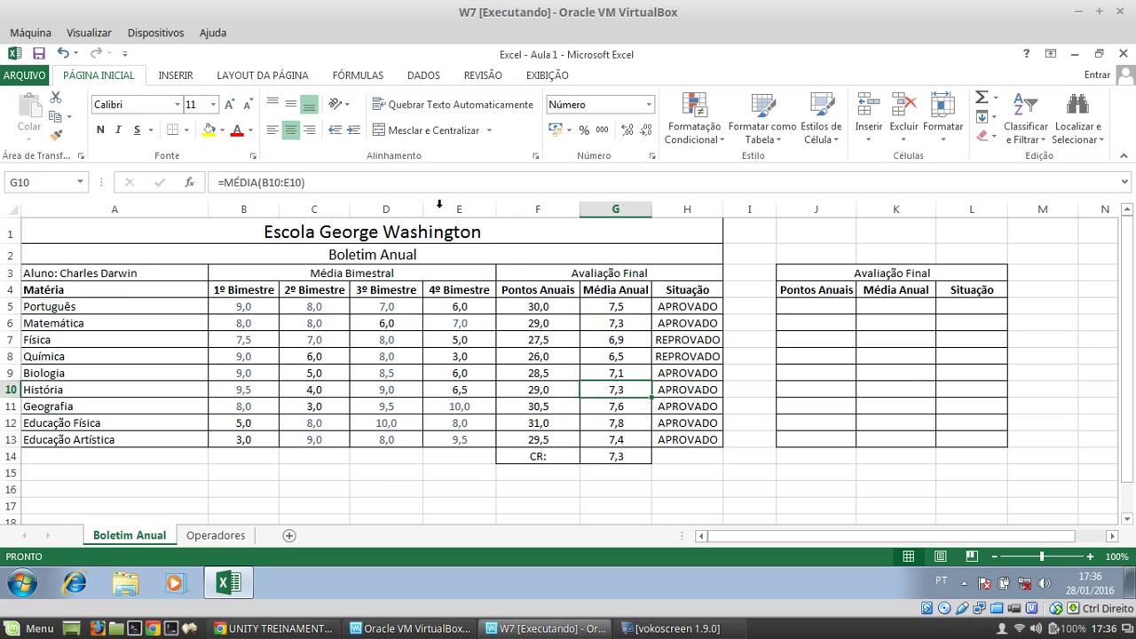
{"action": "left_click", "coordinate": [822, 309]}
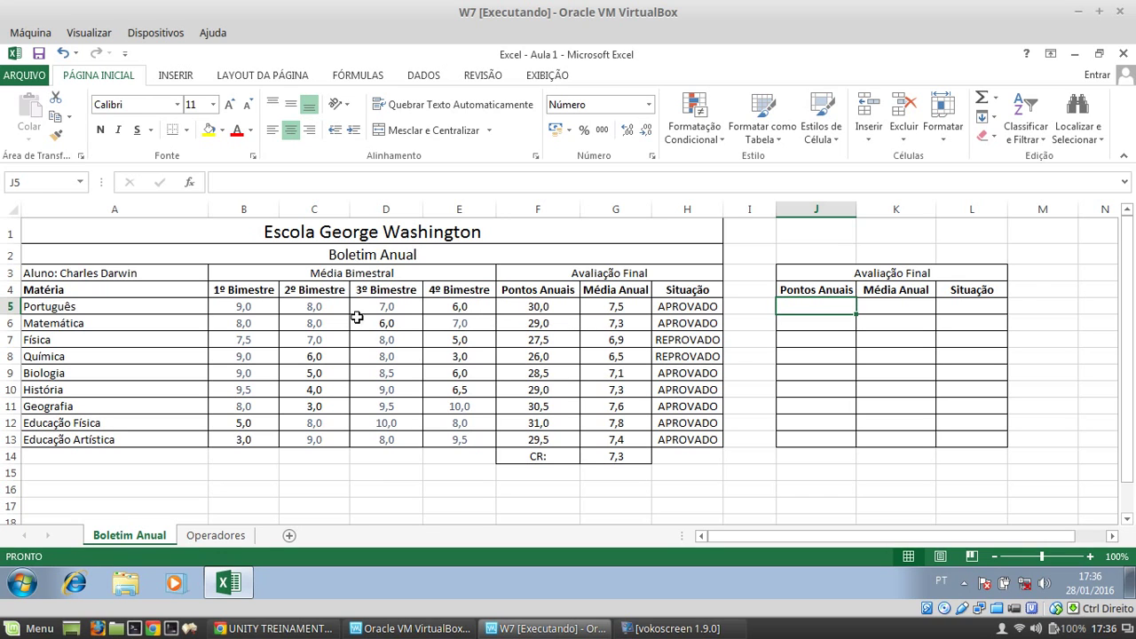
{"action": "left_click_drag", "start_coordinate": [232, 306], "coordinate": [447, 306]}
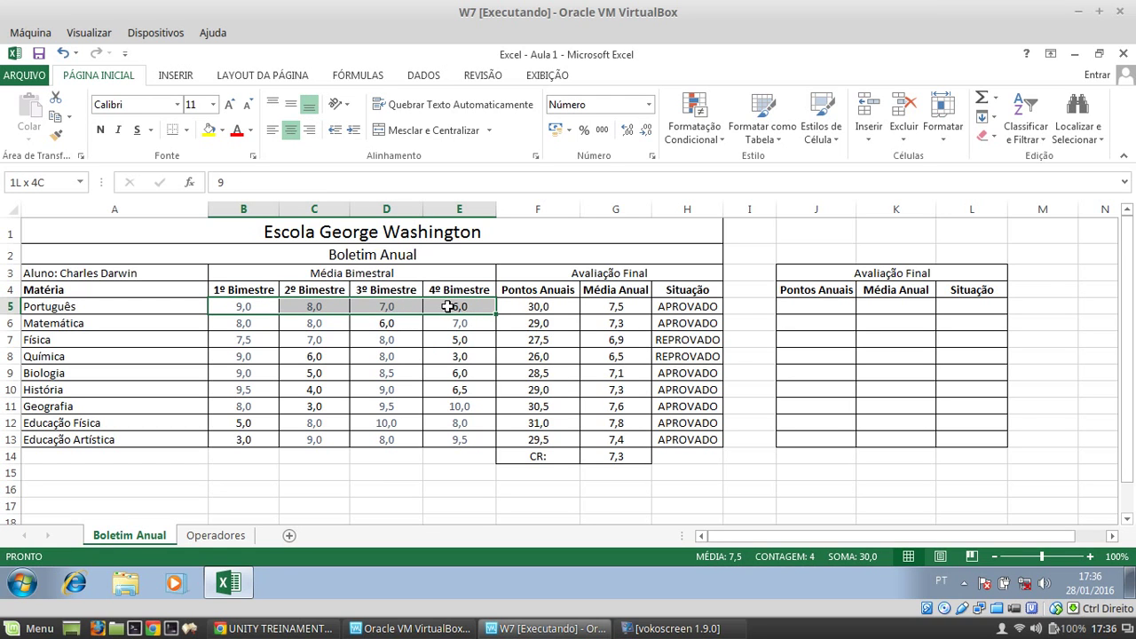
{"action": "left_click_drag", "start_coordinate": [447, 306], "coordinate": [449, 307]}
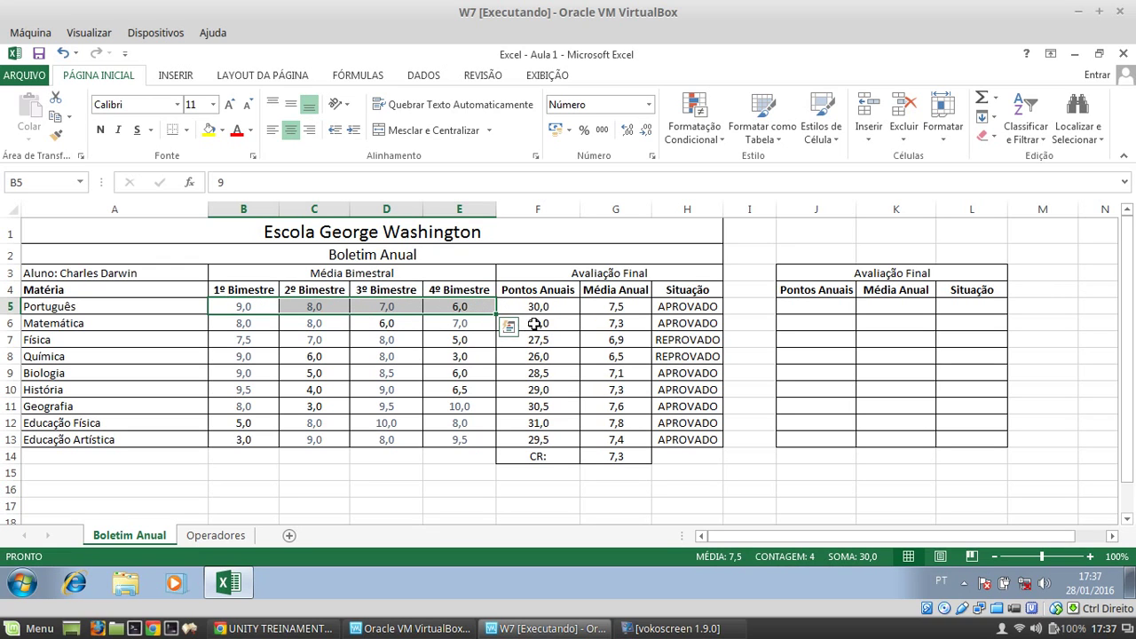
{"action": "left_click", "coordinate": [539, 306]}
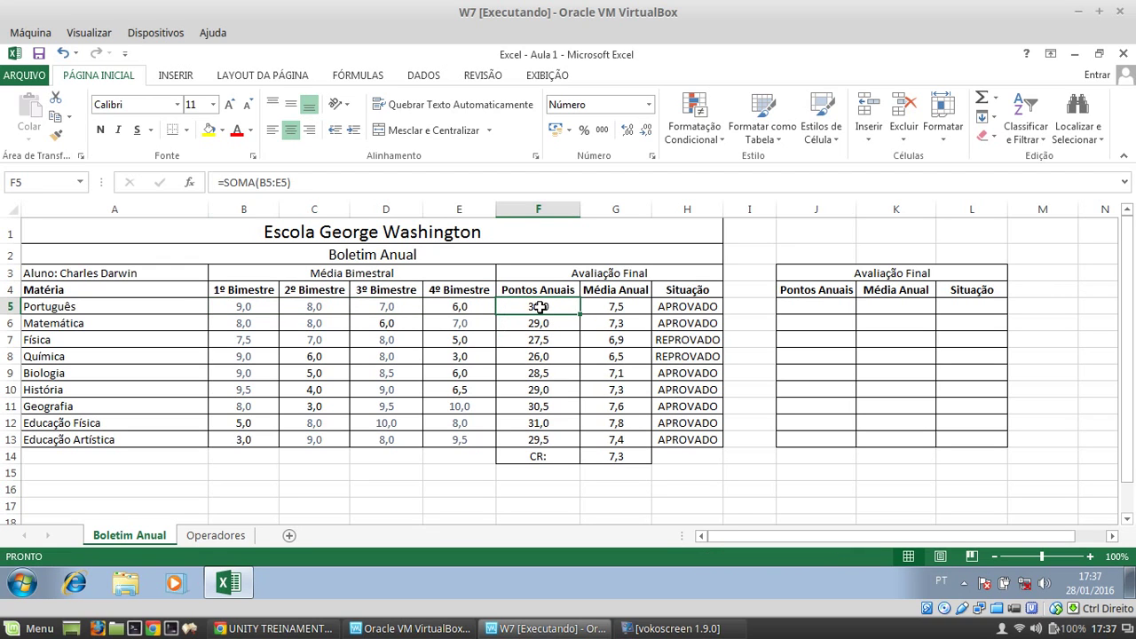
Enter the formula =SOMA(B5;C5;D5;E5) in J5 to total the four Português grades, and inspect the entered formula.
{"action": "left_click", "coordinate": [825, 305]}
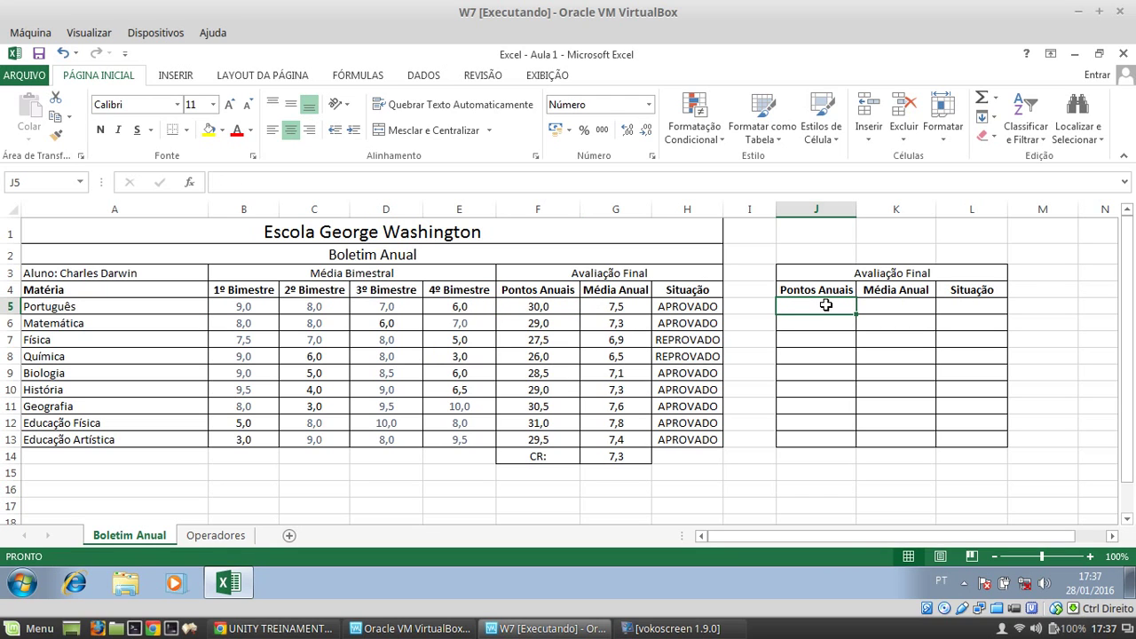
{"action": "type", "text": "="}
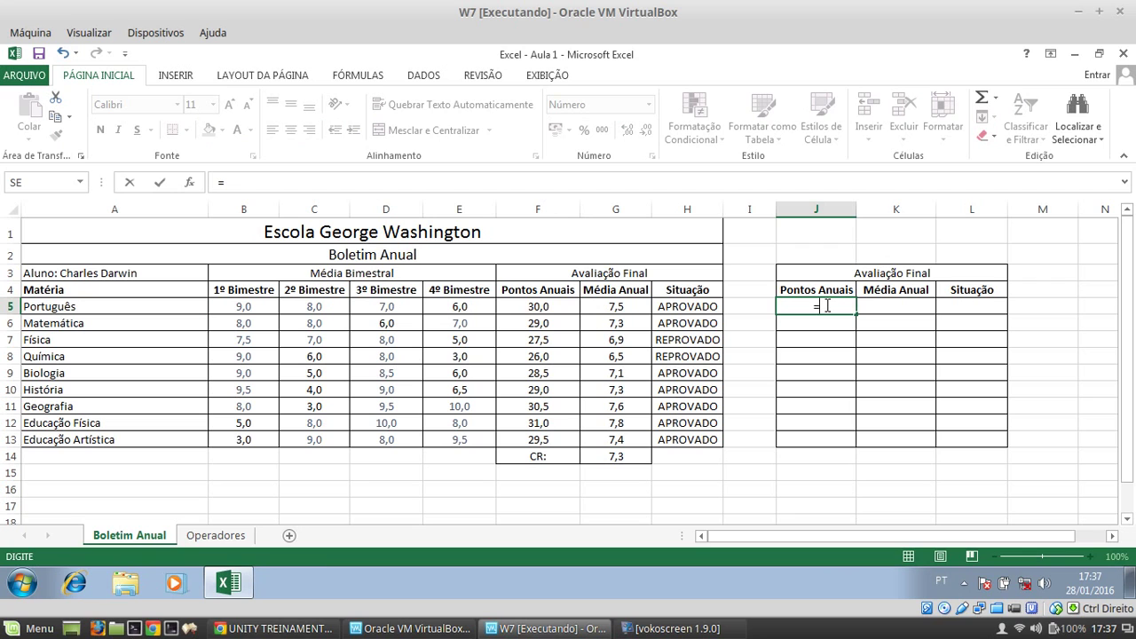
{"action": "type", "text": "SOMA"}
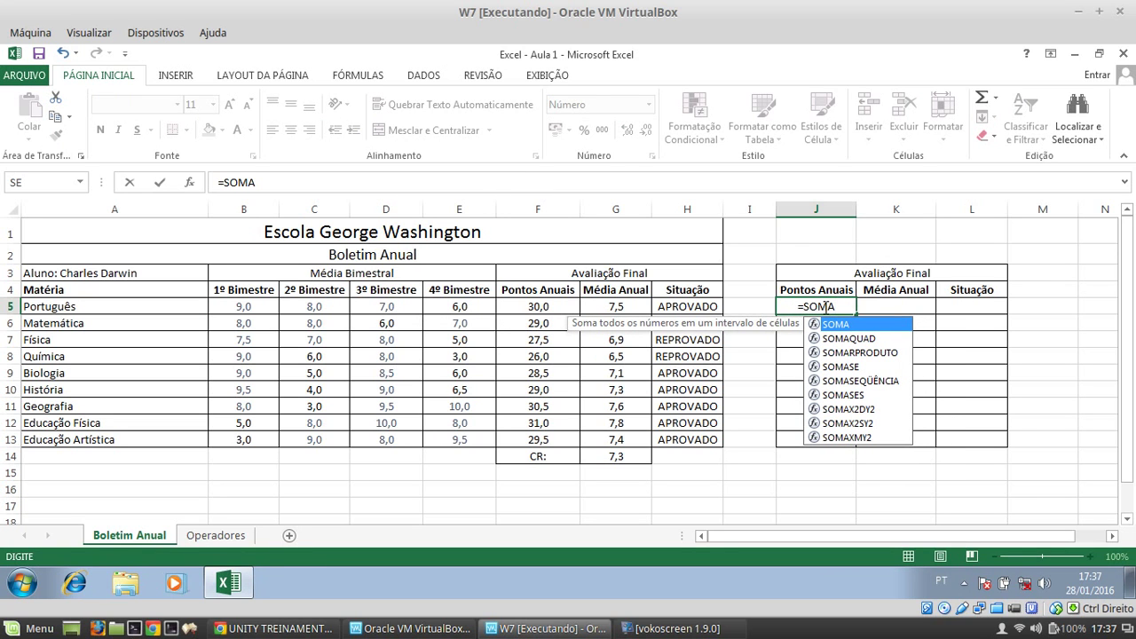
{"action": "type", "text": "("}
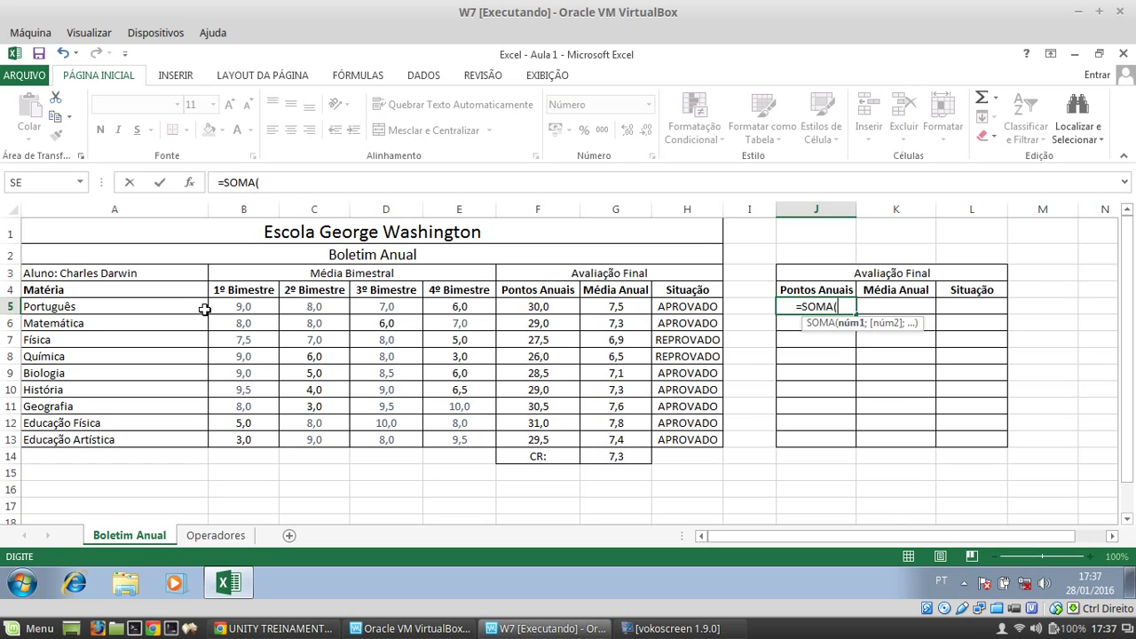
{"action": "left_click", "coordinate": [262, 306]}
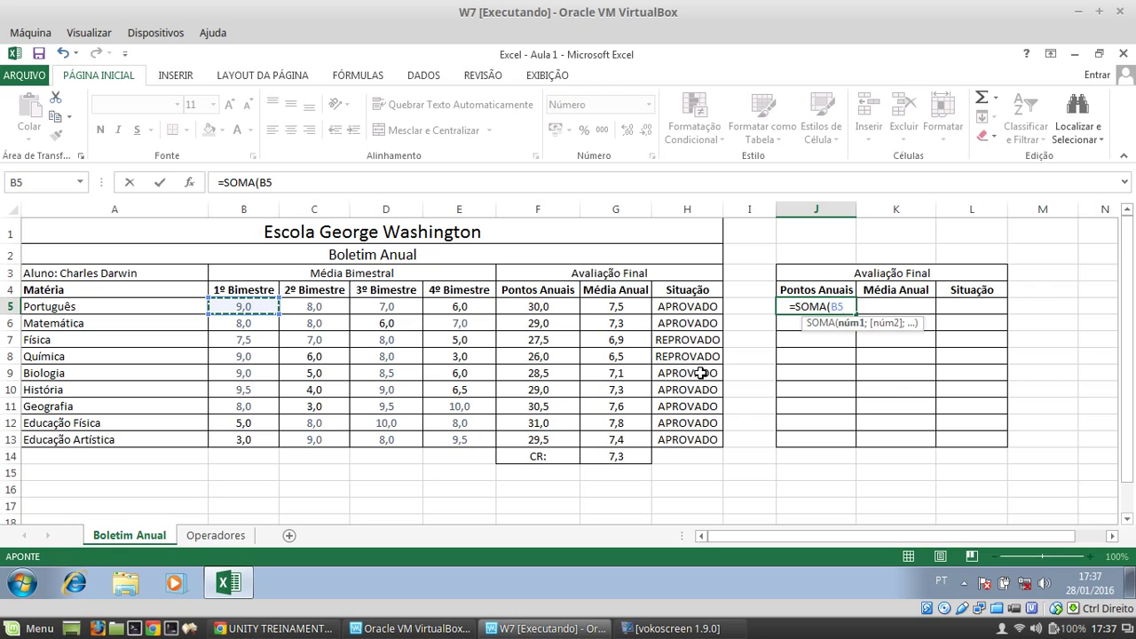
{"action": "type", "text": ";"}
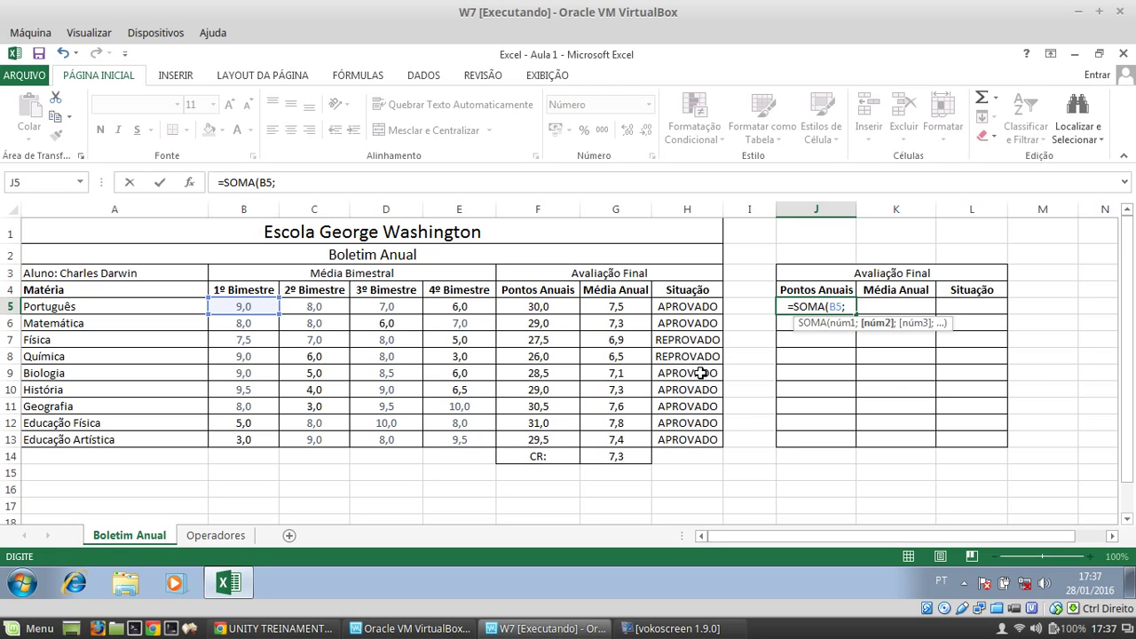
{"action": "left_click", "coordinate": [319, 308]}
{"action": "type", "text": ";"}
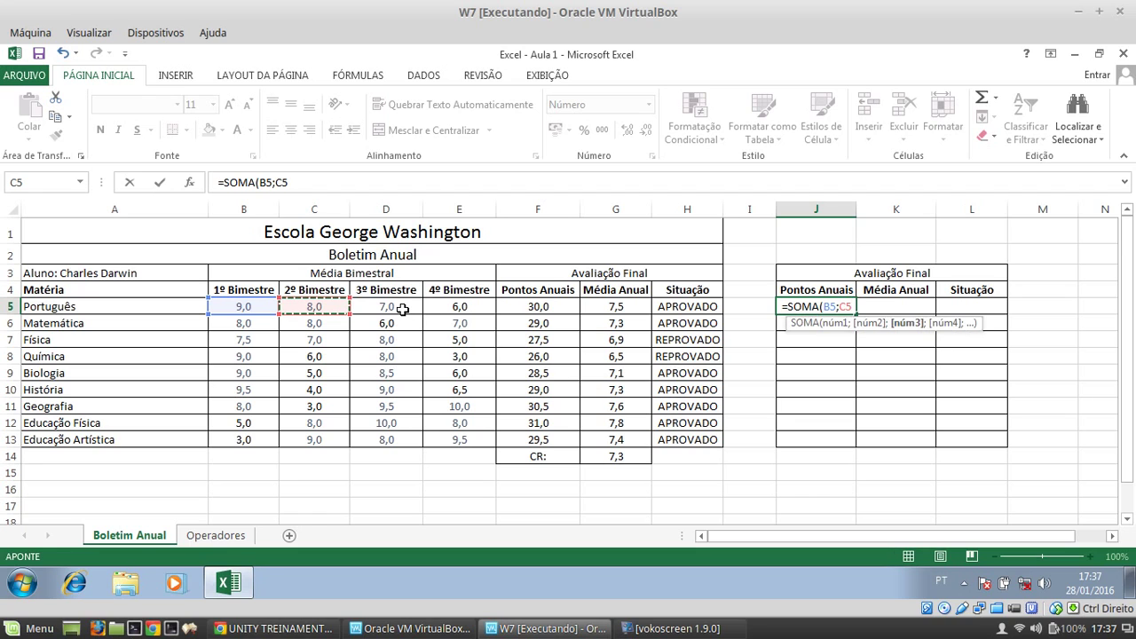
{"action": "left_click", "coordinate": [401, 308]}
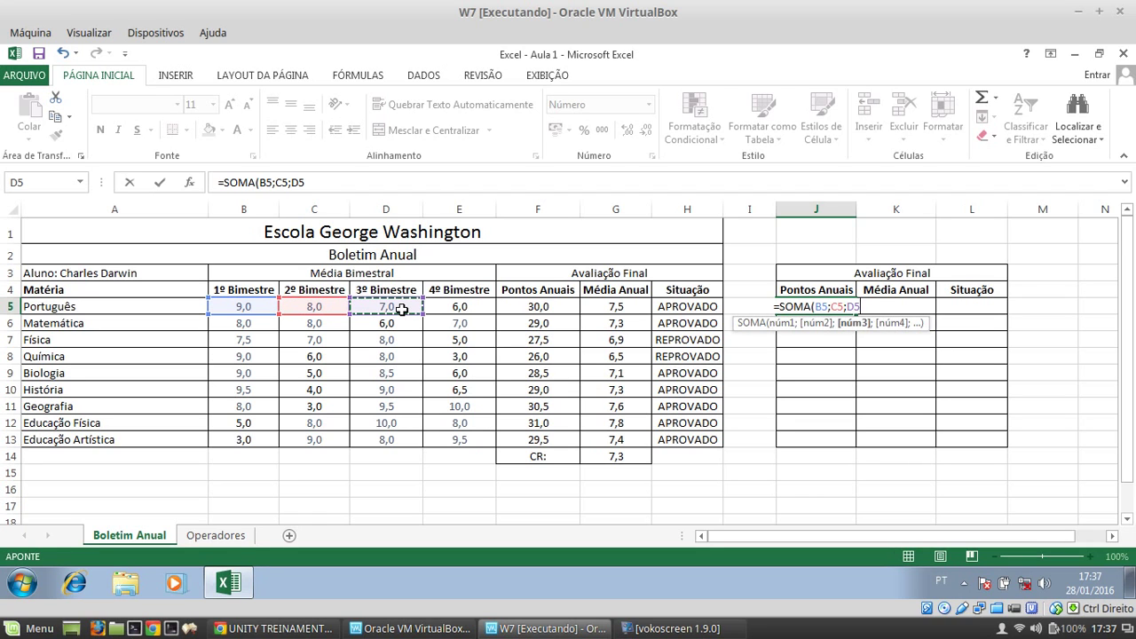
{"action": "type", "text": ";"}
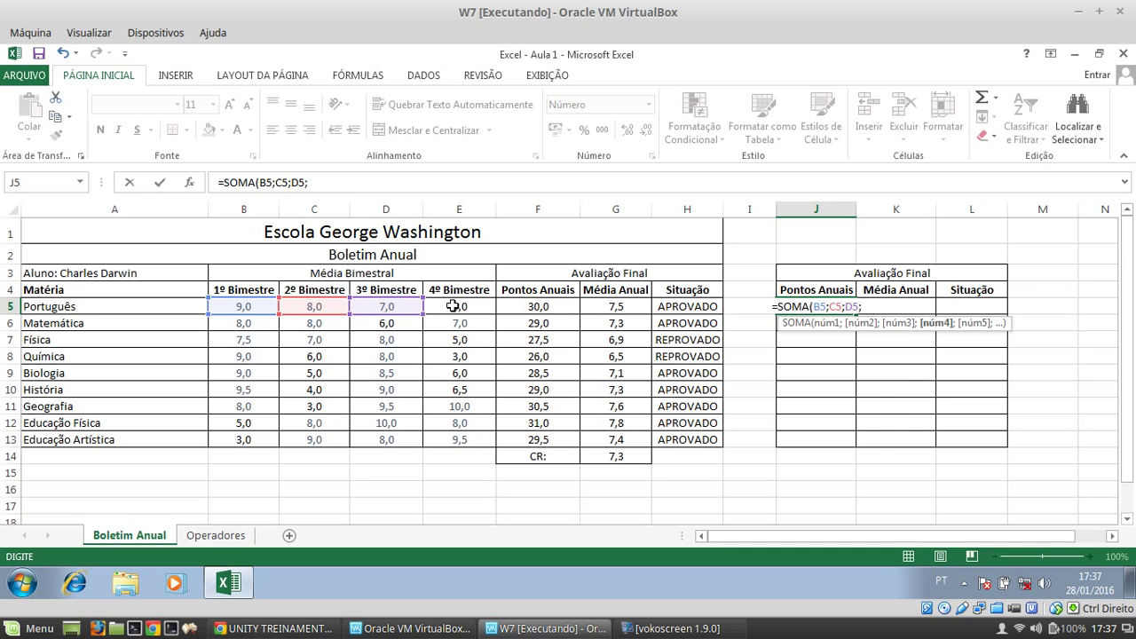
{"action": "type", "text": "E"}
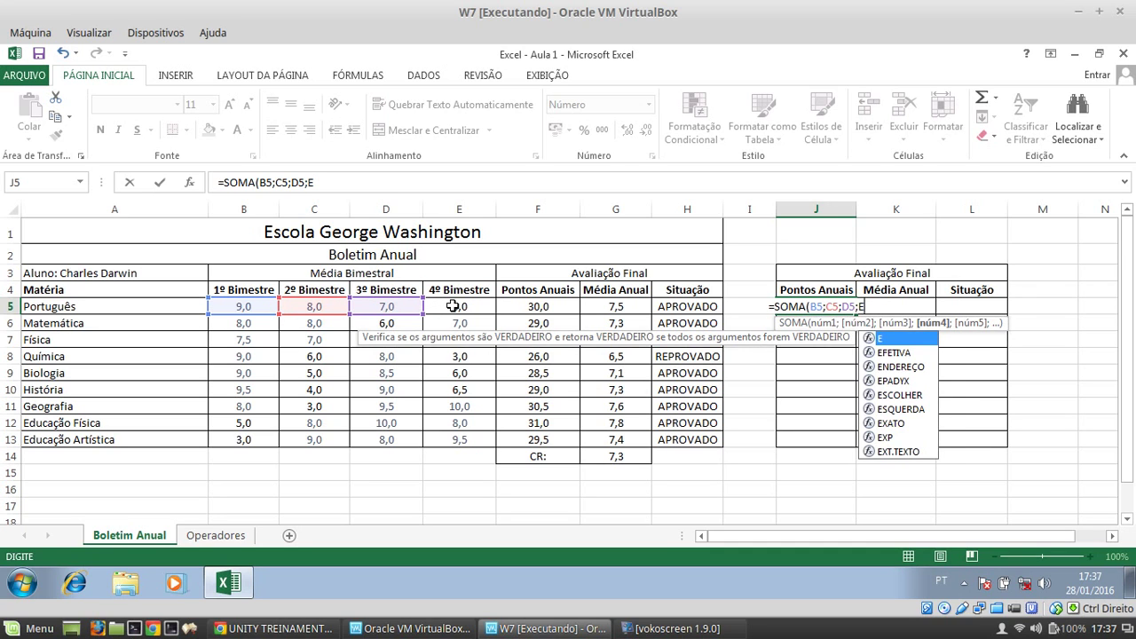
{"action": "type", "text": "5"}
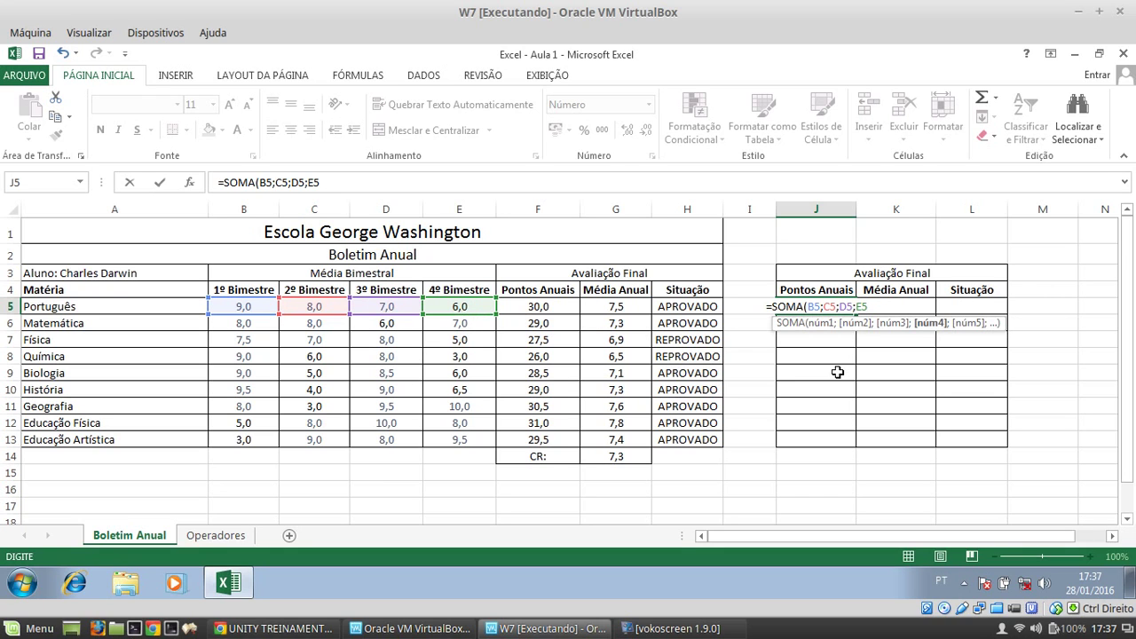
{"action": "type", "text": ")"}
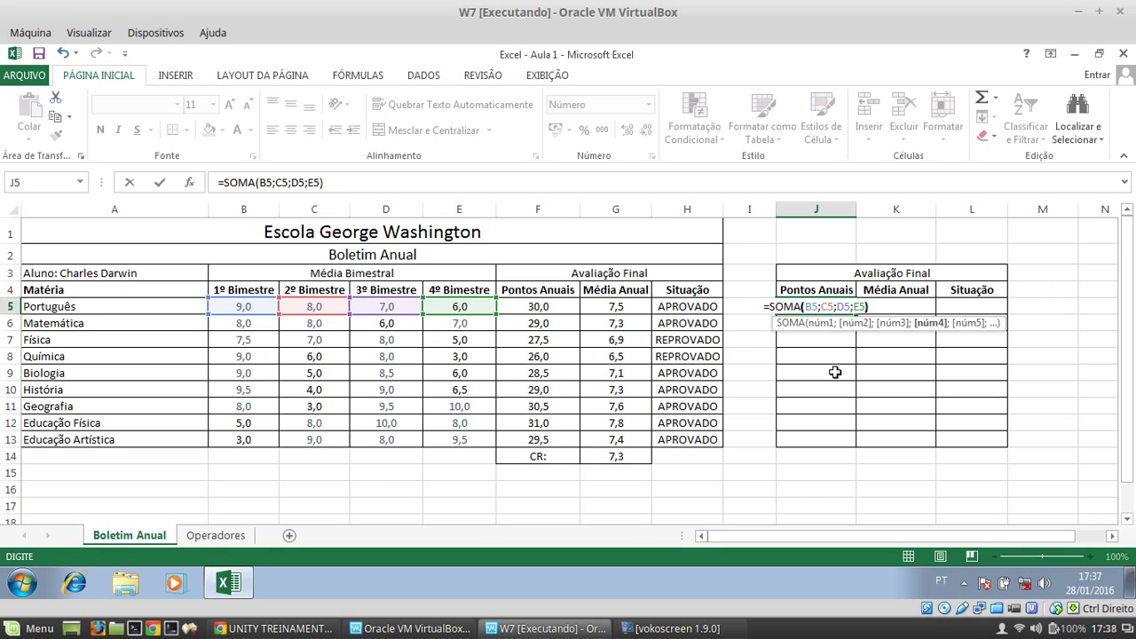
{"action": "key", "text": "Return"}
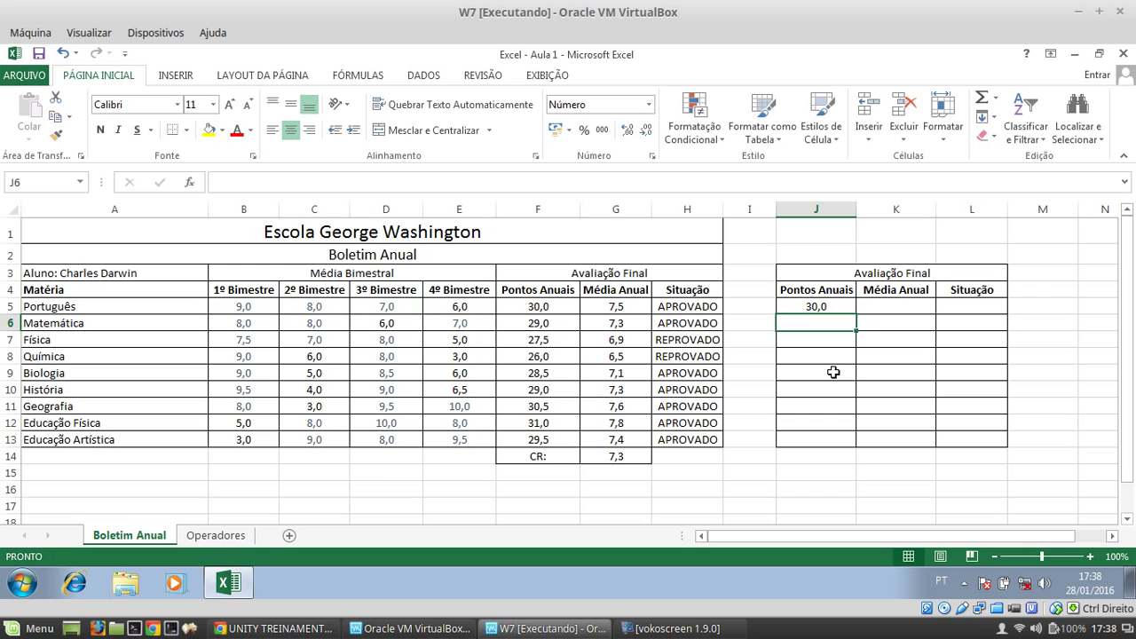
{"action": "left_click", "coordinate": [815, 308]}
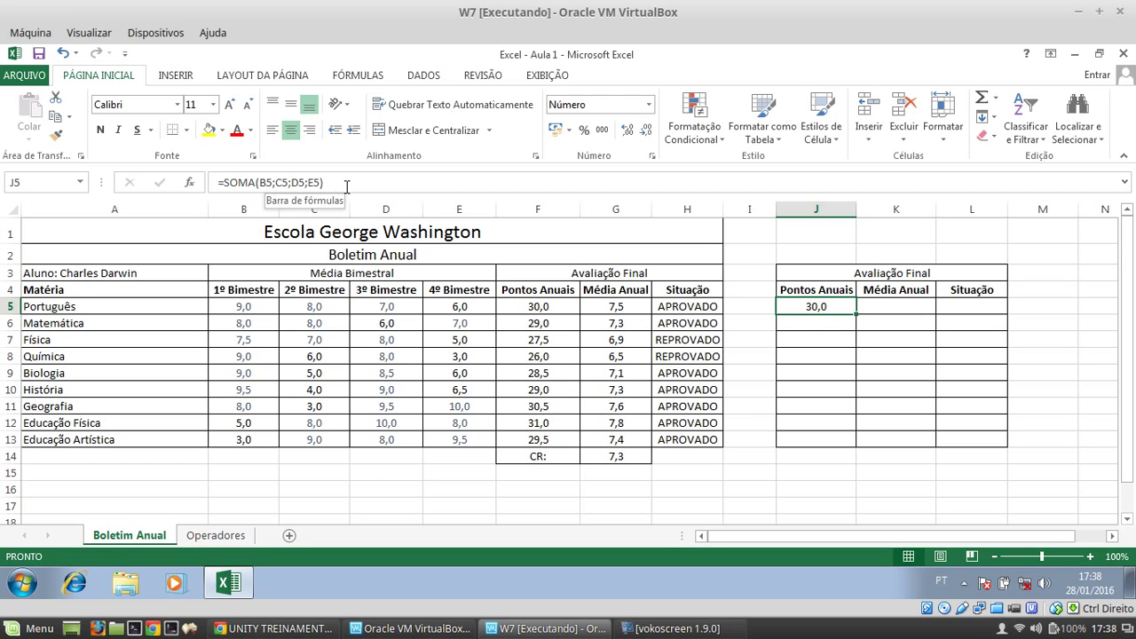
Enter the range formula =SOMA(B6:E6) in J6 to total the four Matemática grades.
{"action": "left_click", "coordinate": [836, 325]}
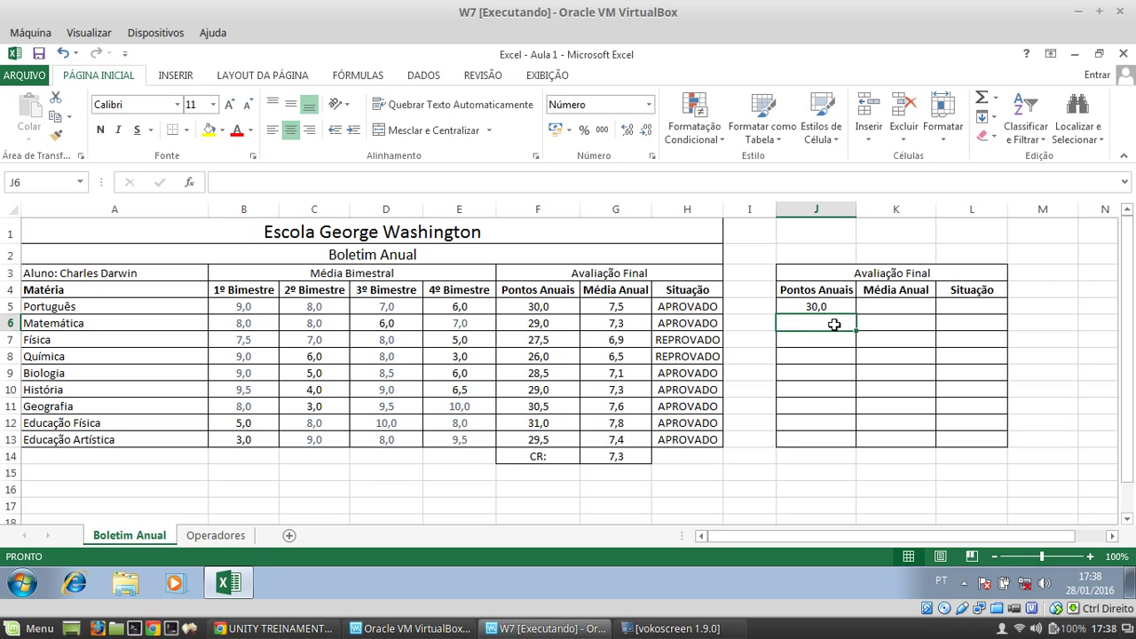
{"action": "type", "text": "=="}
{"action": "type", "text": "SOMA"}
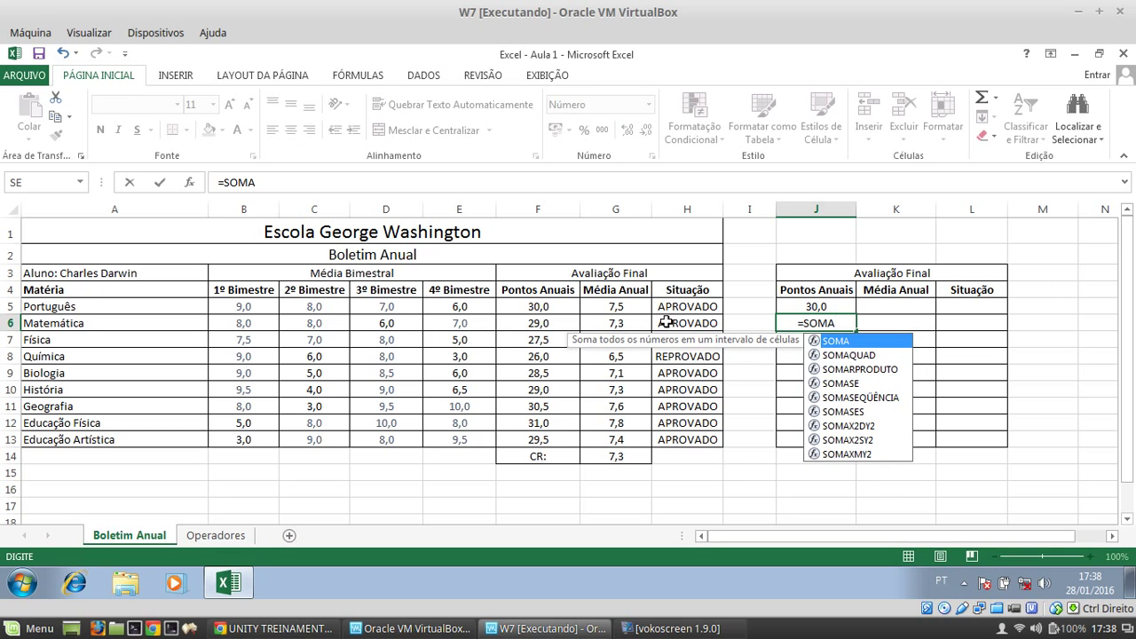
{"action": "type", "text": "("}
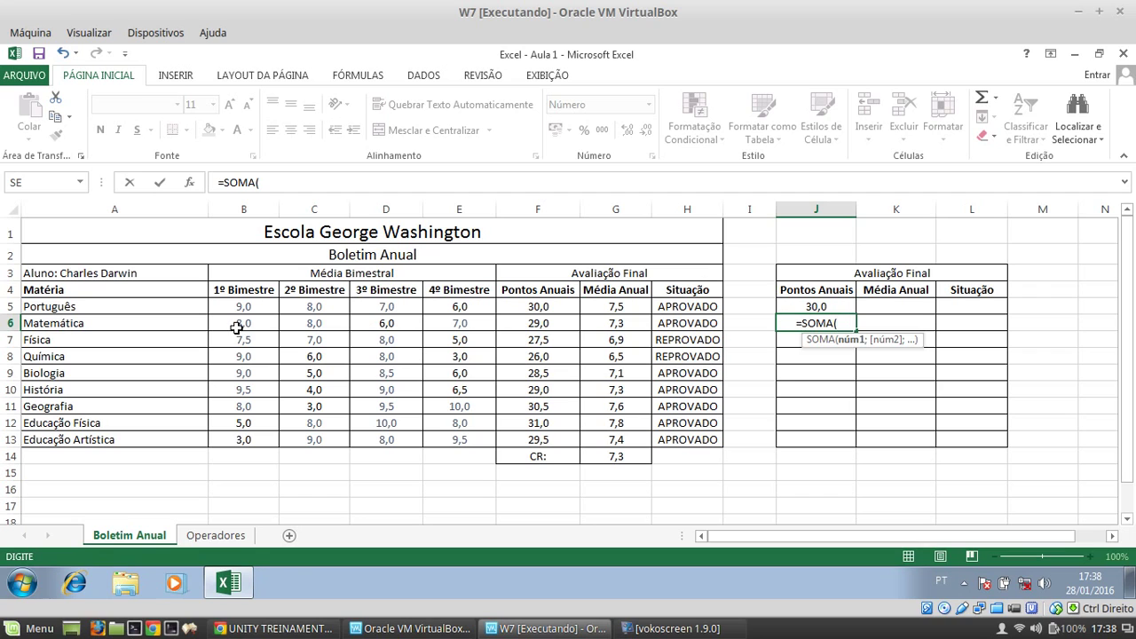
{"action": "type", "text": "B6"}
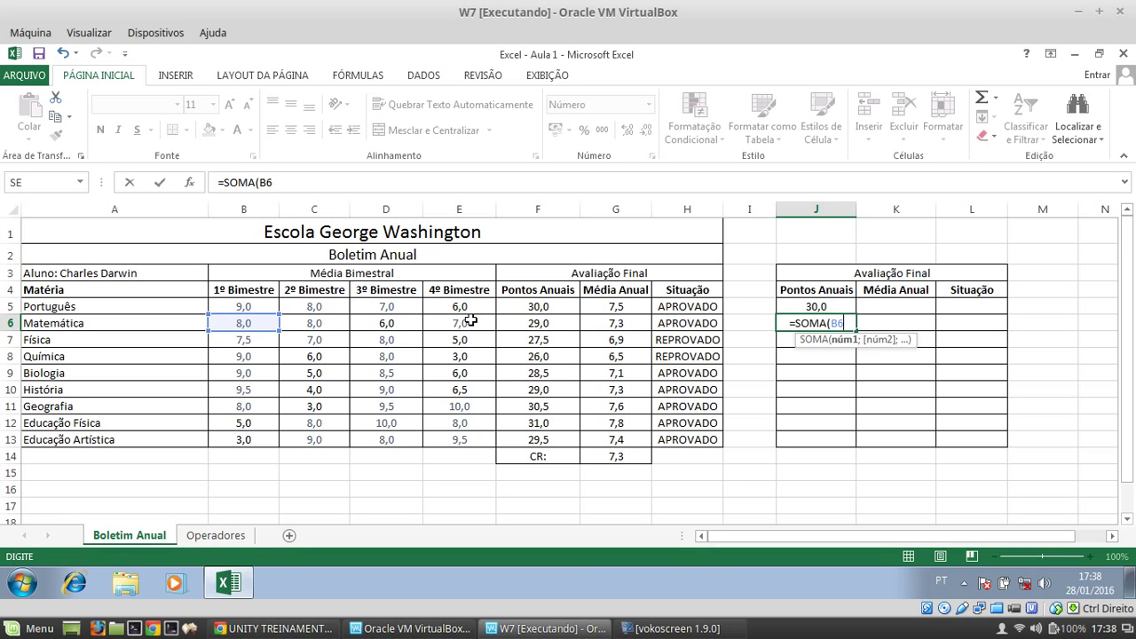
{"action": "type", "text": ":"}
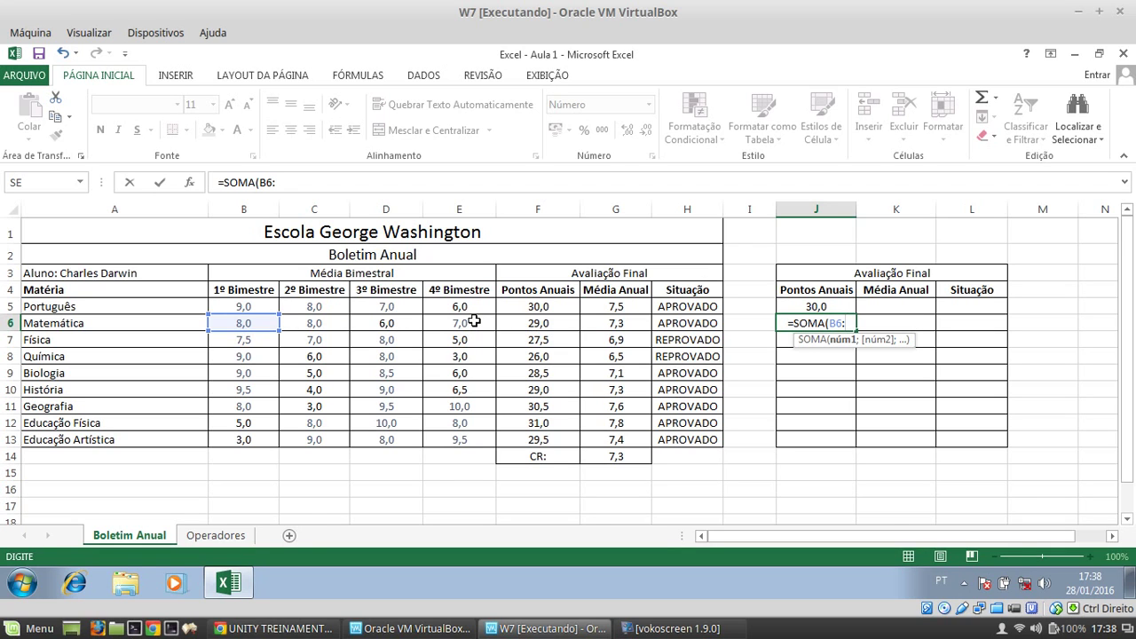
{"action": "type", "text": "E"}
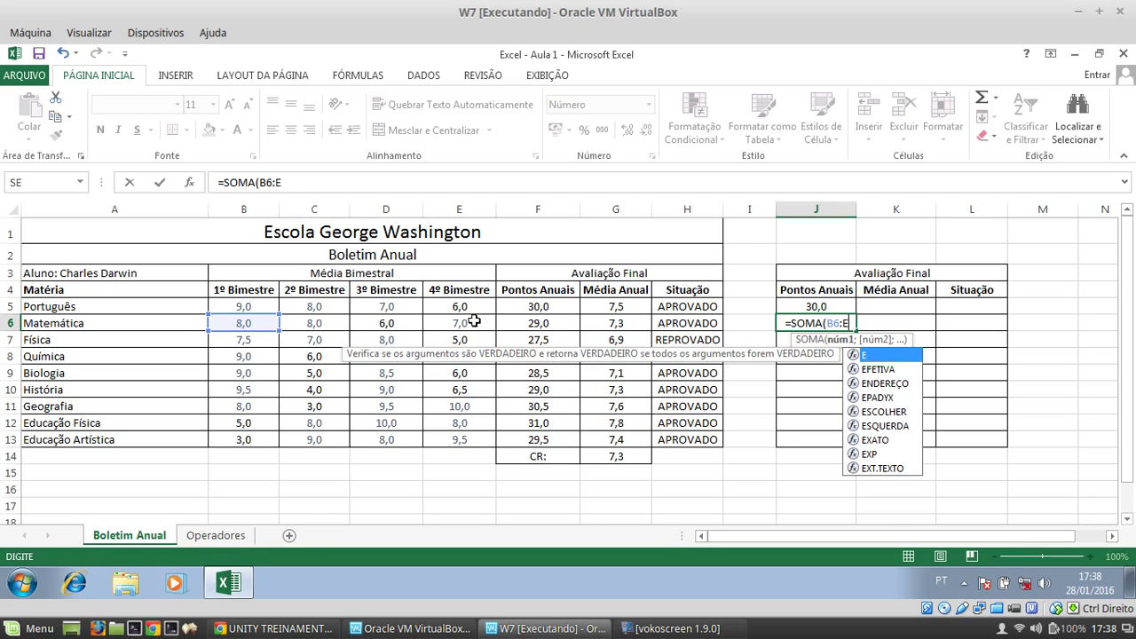
{"action": "type", "text": "6"}
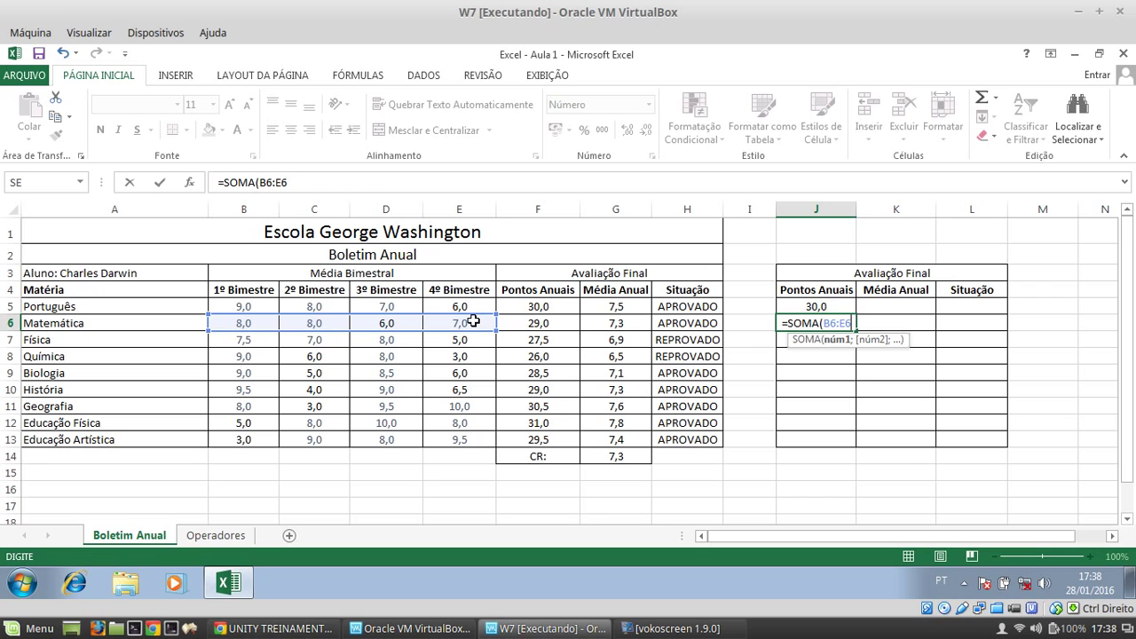
{"action": "type", "text": ")"}
{"action": "key", "text": "Return"}
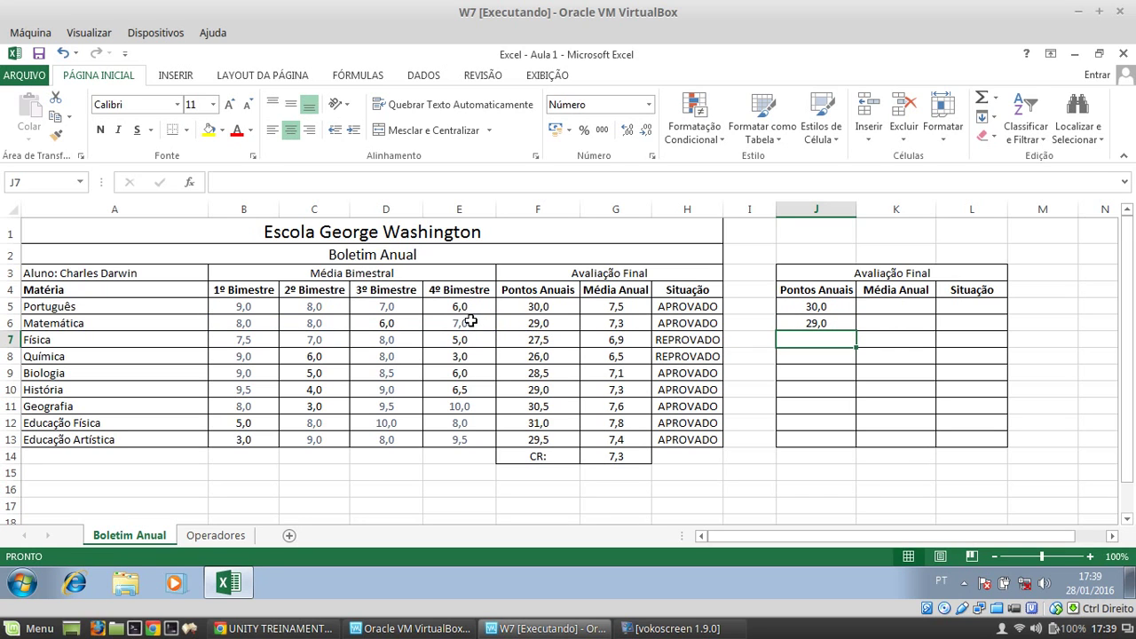
Compare with the original Matemática total in F6 and fill the SOMA formula from J6 down through J13.
{"action": "left_click", "coordinate": [555, 326]}
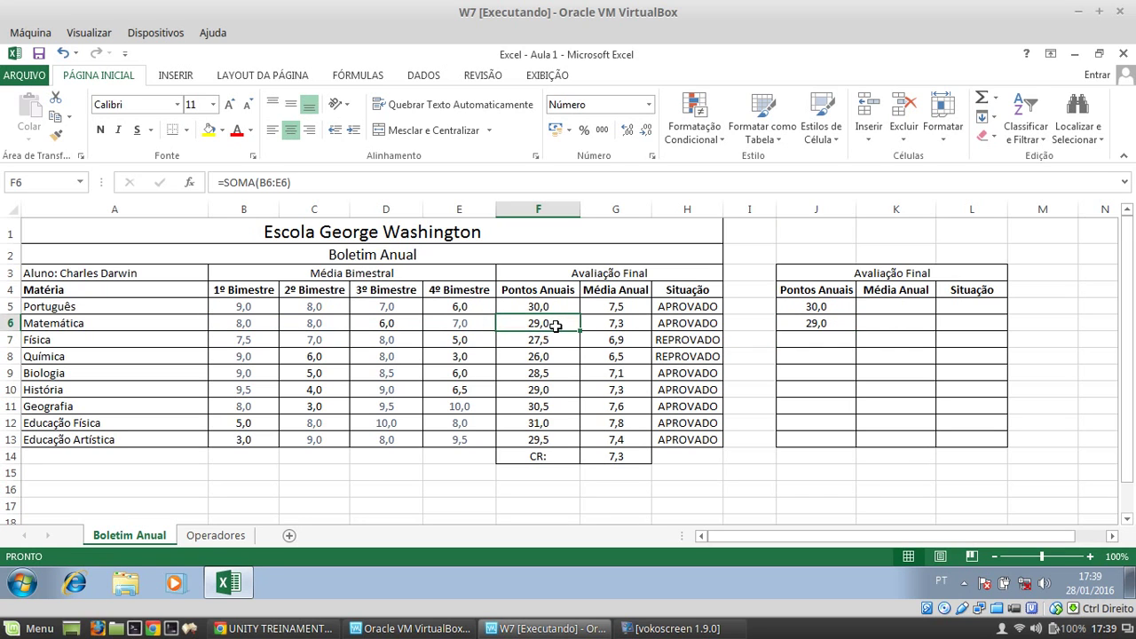
{"action": "left_click", "coordinate": [838, 324]}
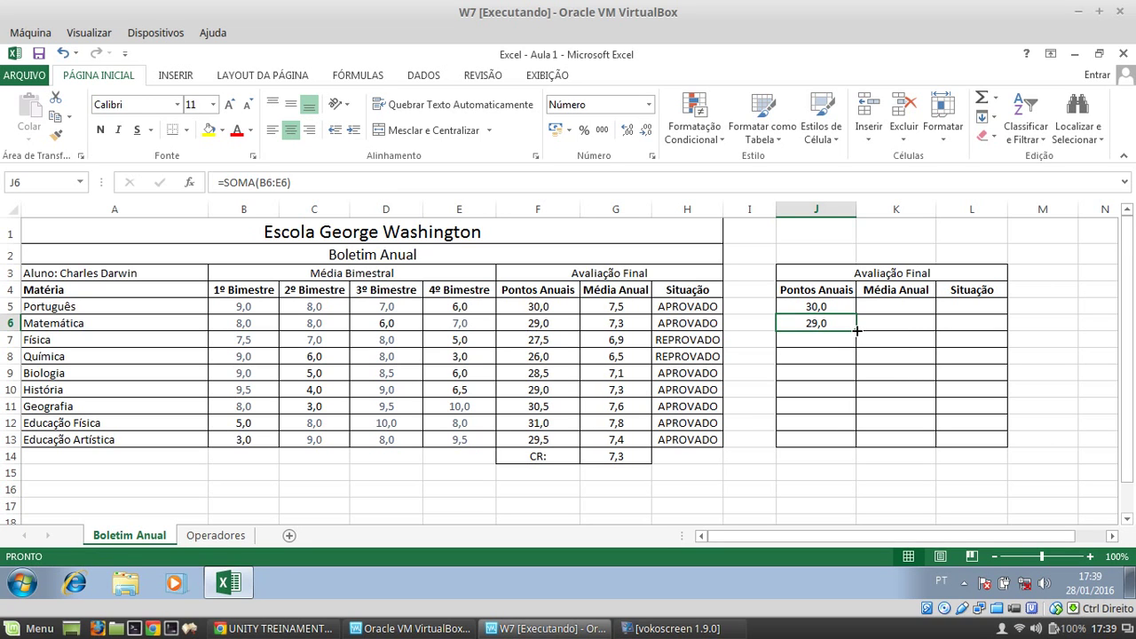
{"action": "left_click_drag", "start_coordinate": [855, 330], "coordinate": [860, 443]}
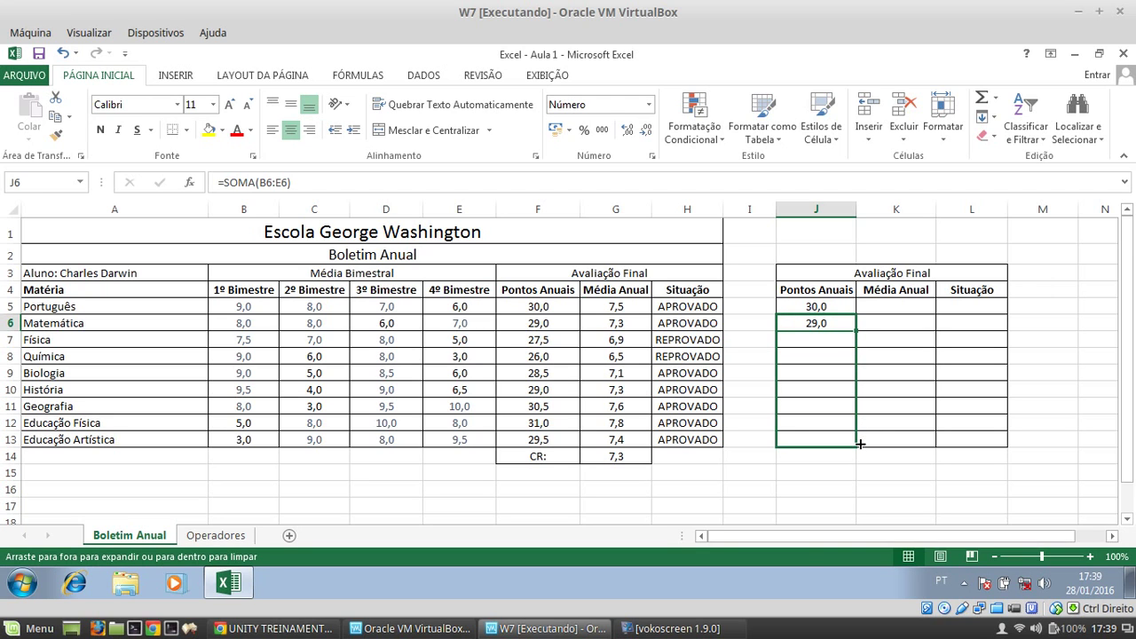
Inspect the SOMA formulas filled into the Pontos Anuais cells from J7 through J12.
{"action": "left_click", "coordinate": [848, 357]}
{"action": "left_click", "coordinate": [839, 344]}
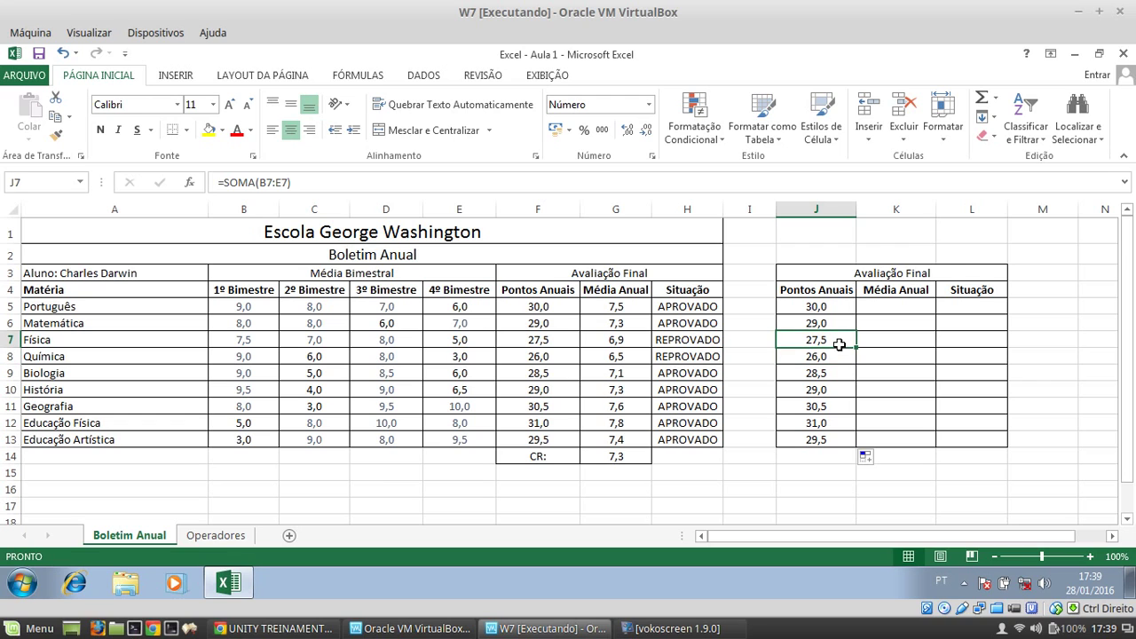
{"action": "key", "text": "Down"}
{"action": "key", "text": "Down"}
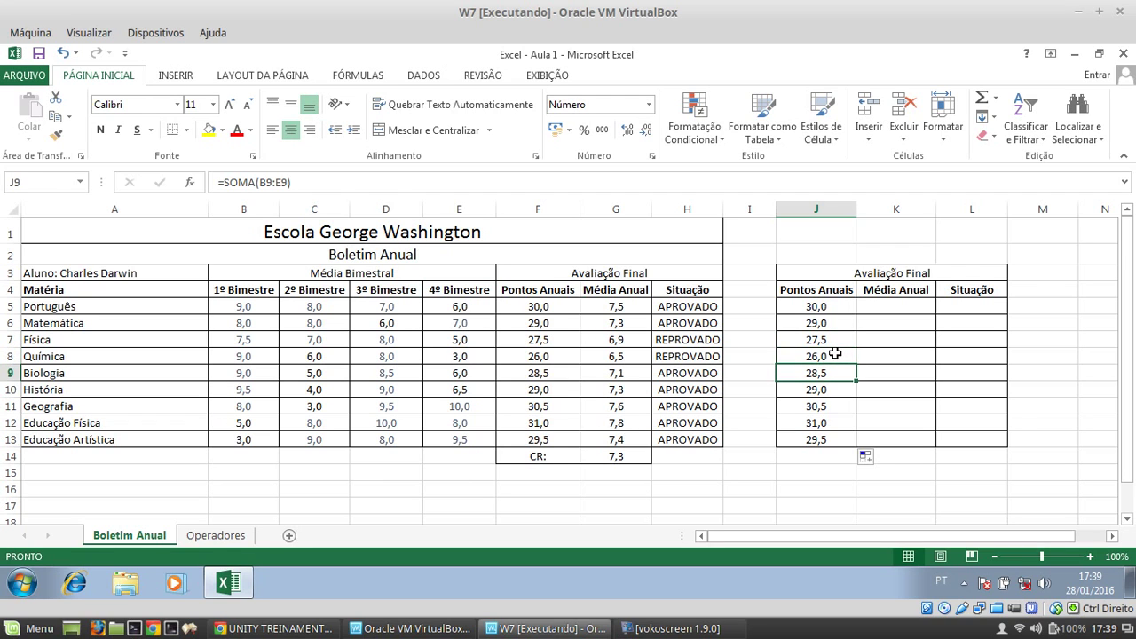
{"action": "key", "text": "Down"}
{"action": "key", "text": "Down"}
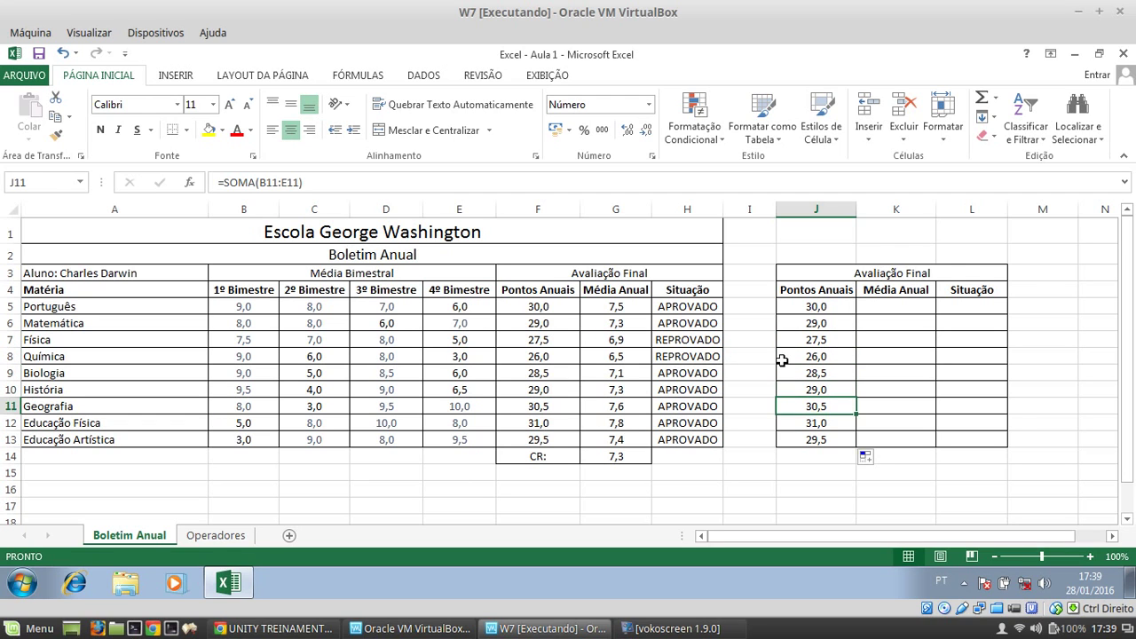
{"action": "key", "text": "Down"}
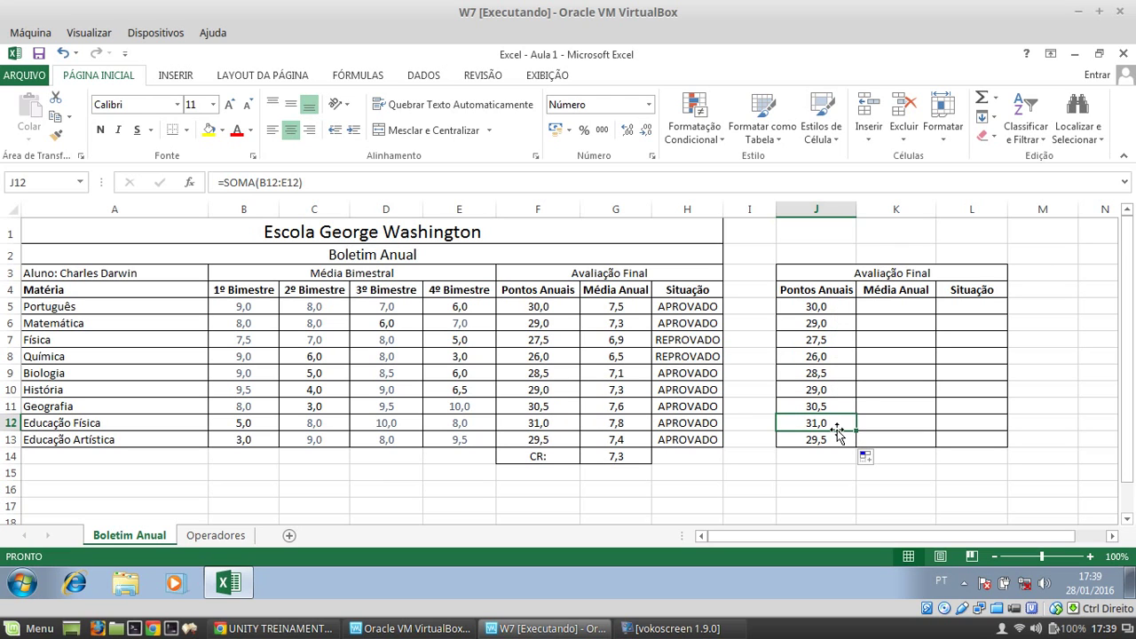
Enter the formula =MÉDIA(B5:E5) in K5 to average the four Português grades.
{"action": "left_click", "coordinate": [877, 307]}
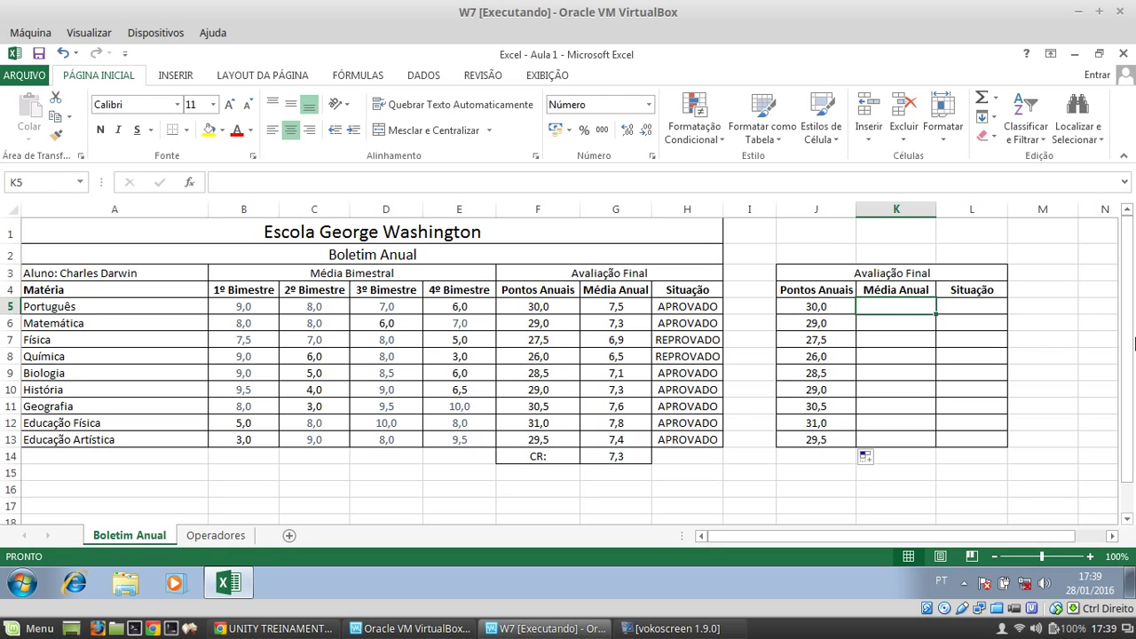
{"action": "type", "text": "="}
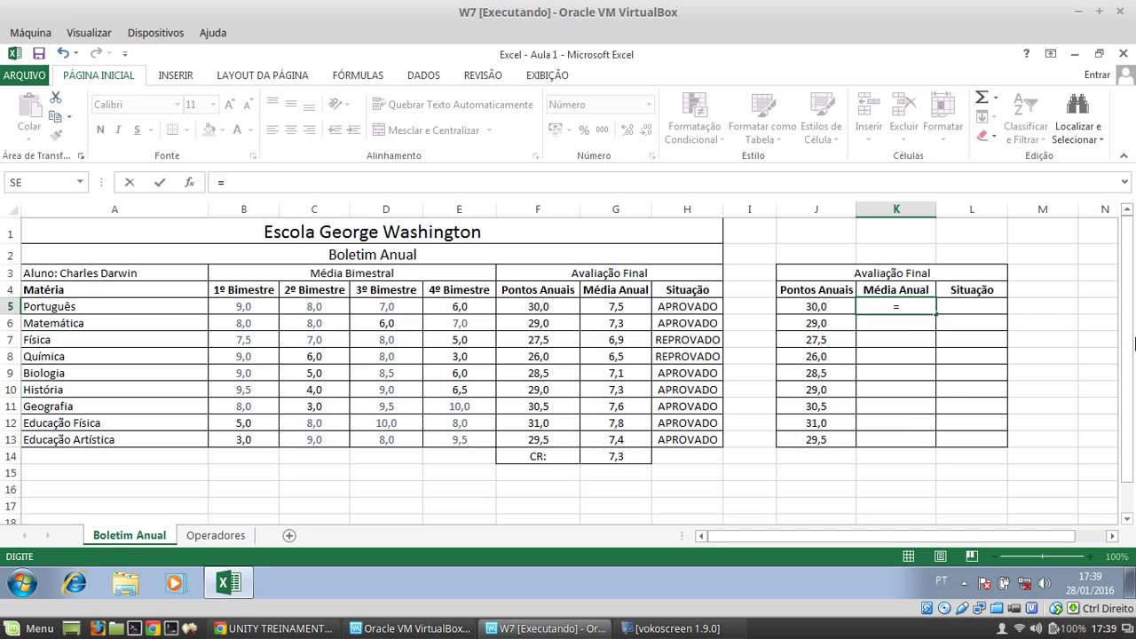
{"action": "type", "text": "MÉDIA"}
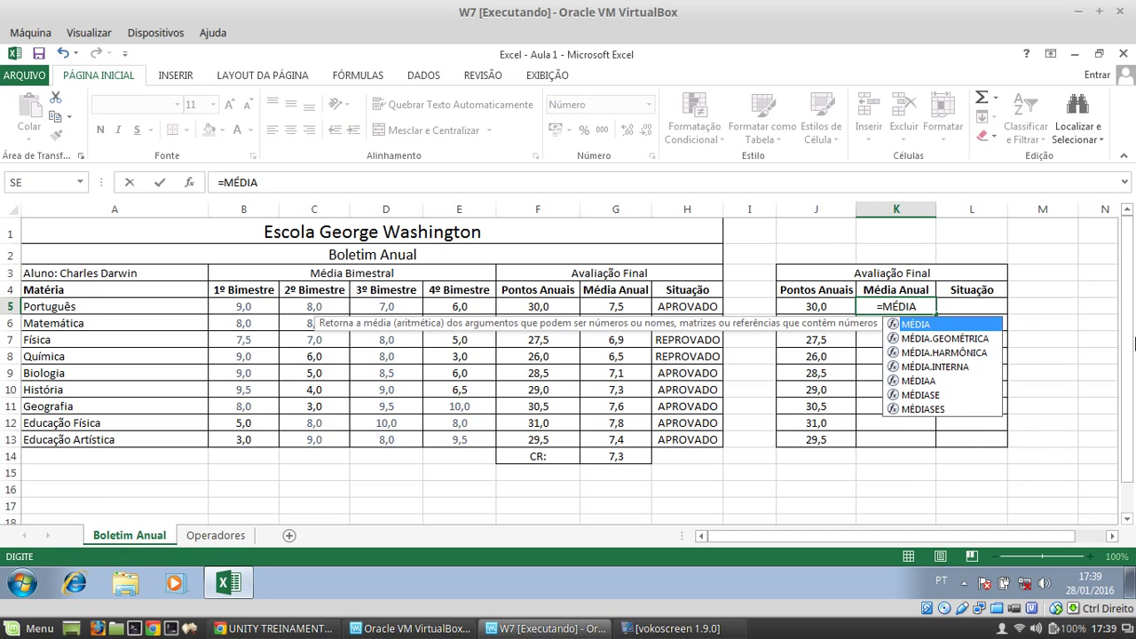
{"action": "type", "text": "("}
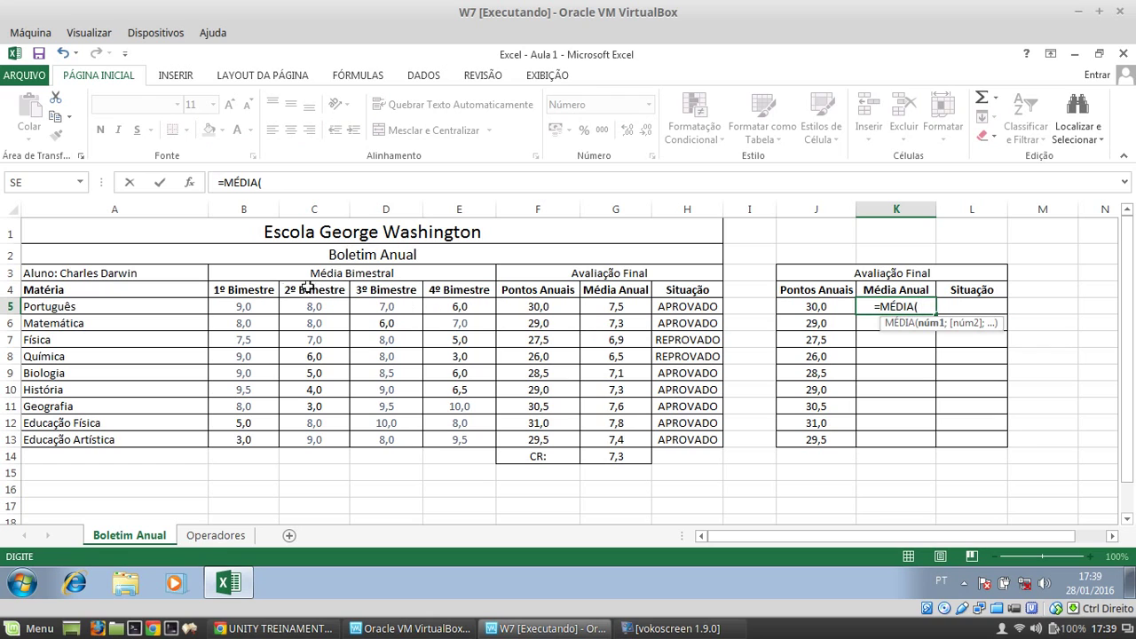
{"action": "left_click", "coordinate": [252, 304]}
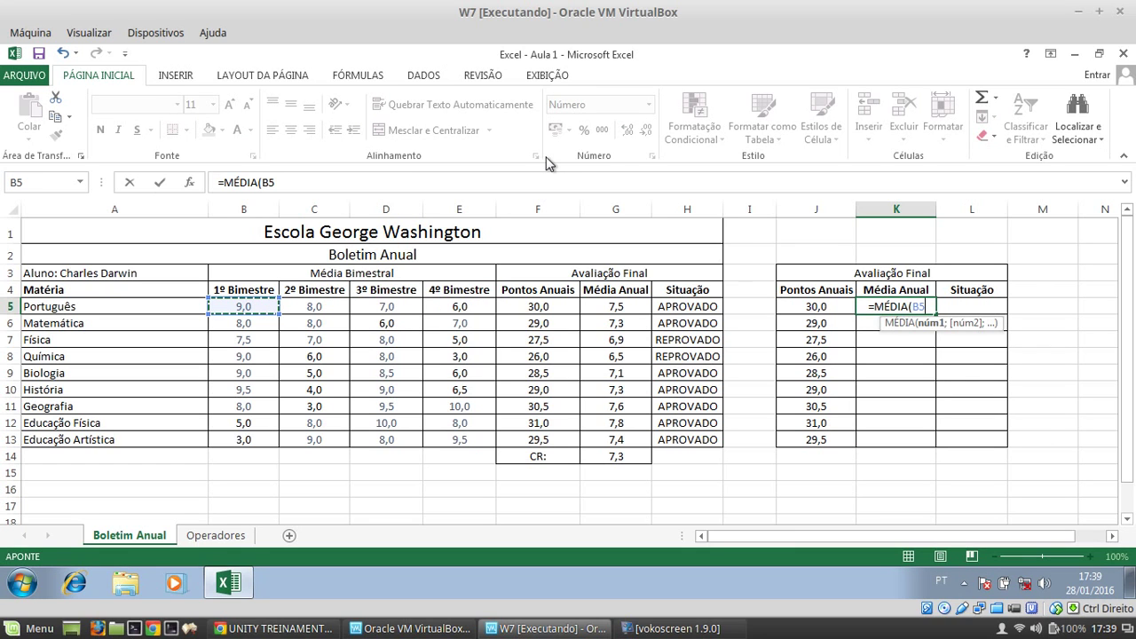
{"action": "key", "text": "F8"}
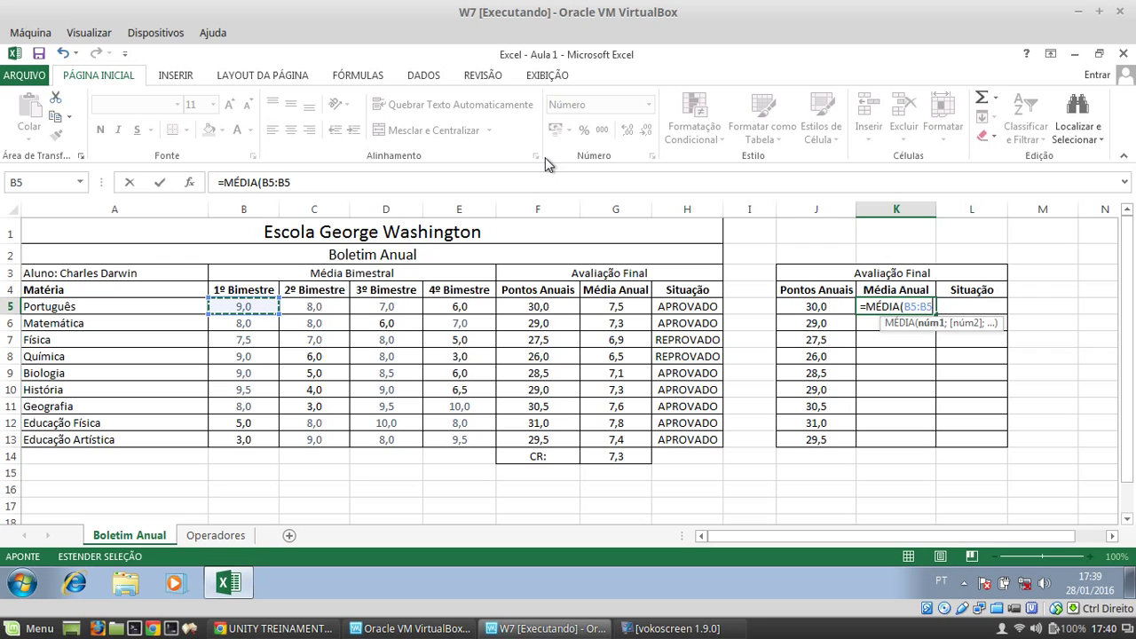
{"action": "key", "text": "BackSpace"}
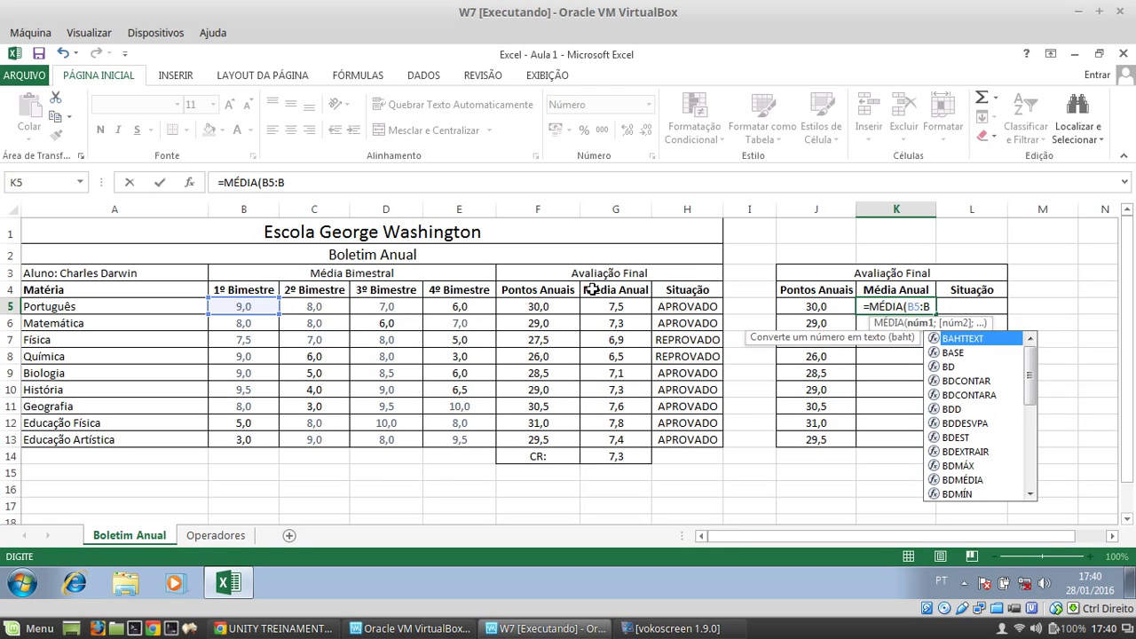
{"action": "key", "text": "BackSpace"}
{"action": "type", "text": "E"}
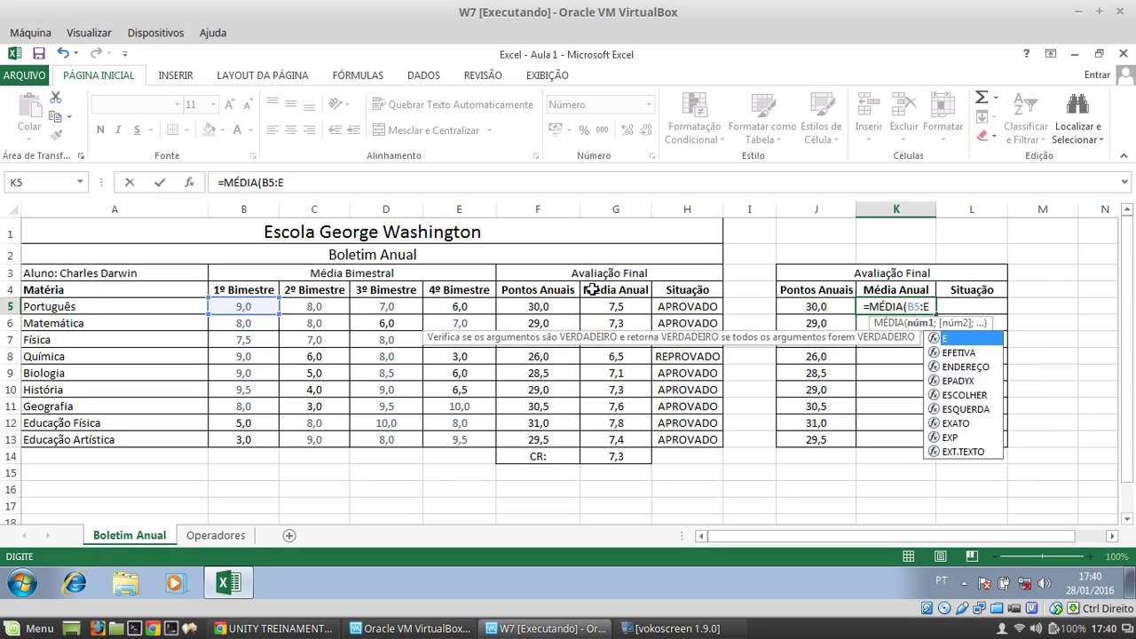
{"action": "type", "text": "5)"}
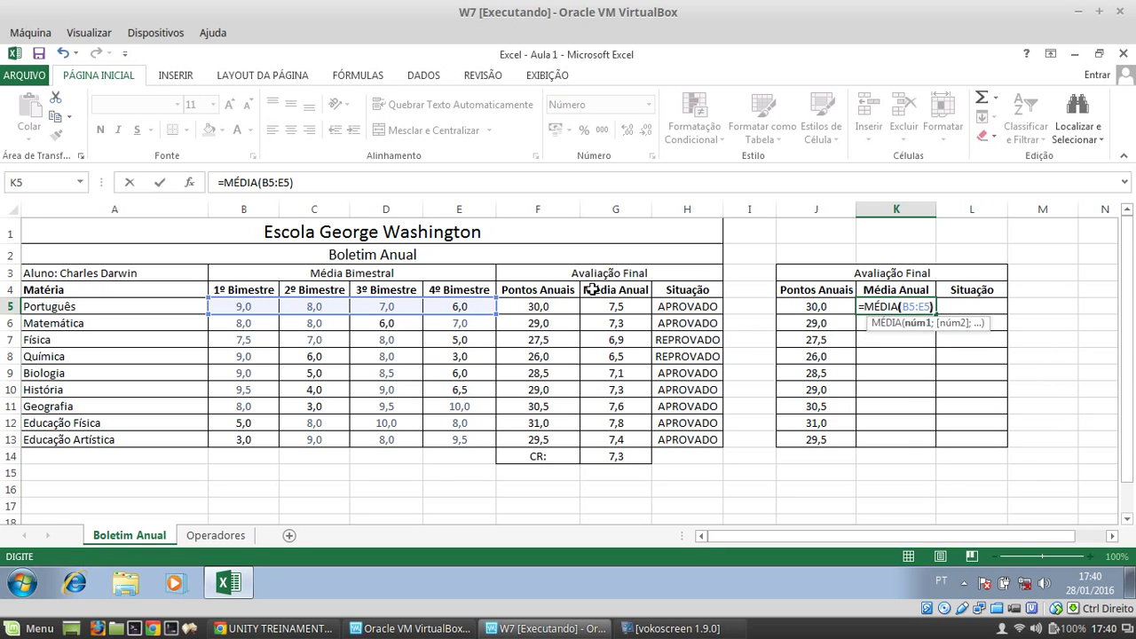
{"action": "key", "text": "Return"}
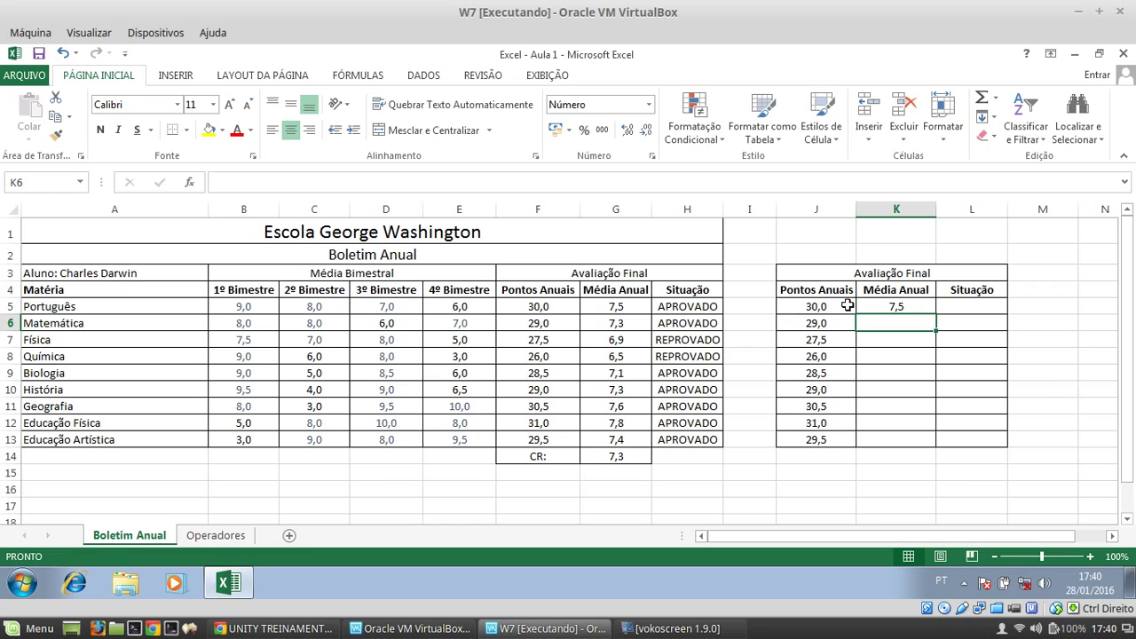
Fill the MÉDIA formula from K5 down through K13 and check the copied formulas in K12 and K8.
{"action": "left_click", "coordinate": [875, 307]}
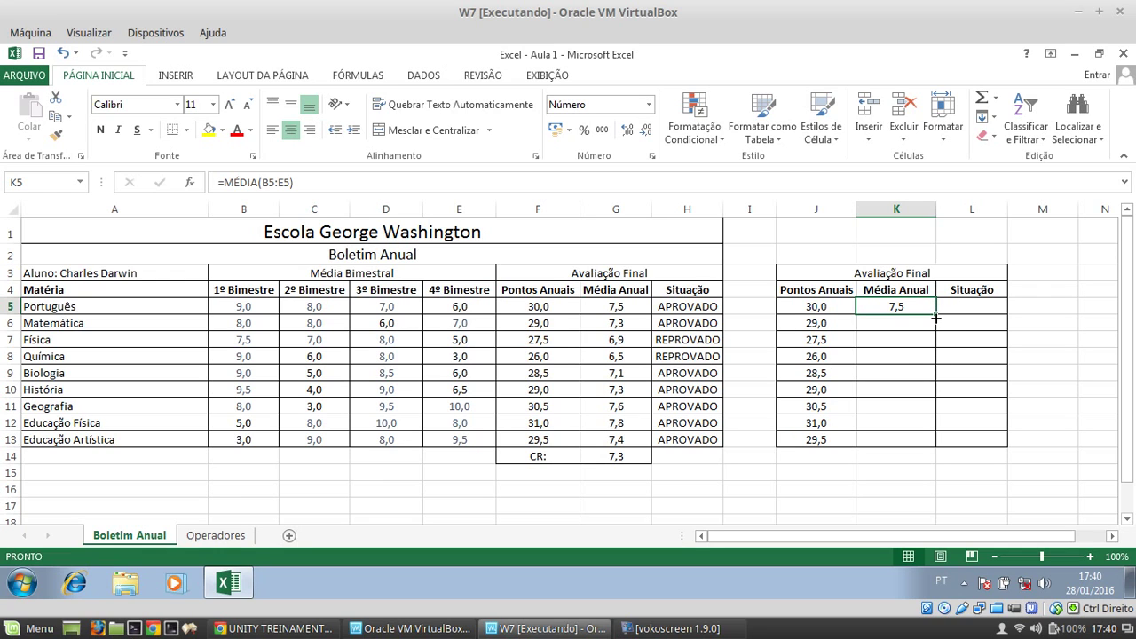
{"action": "left_click_drag", "start_coordinate": [936, 316], "coordinate": [938, 446]}
{"action": "left_click", "coordinate": [918, 426]}
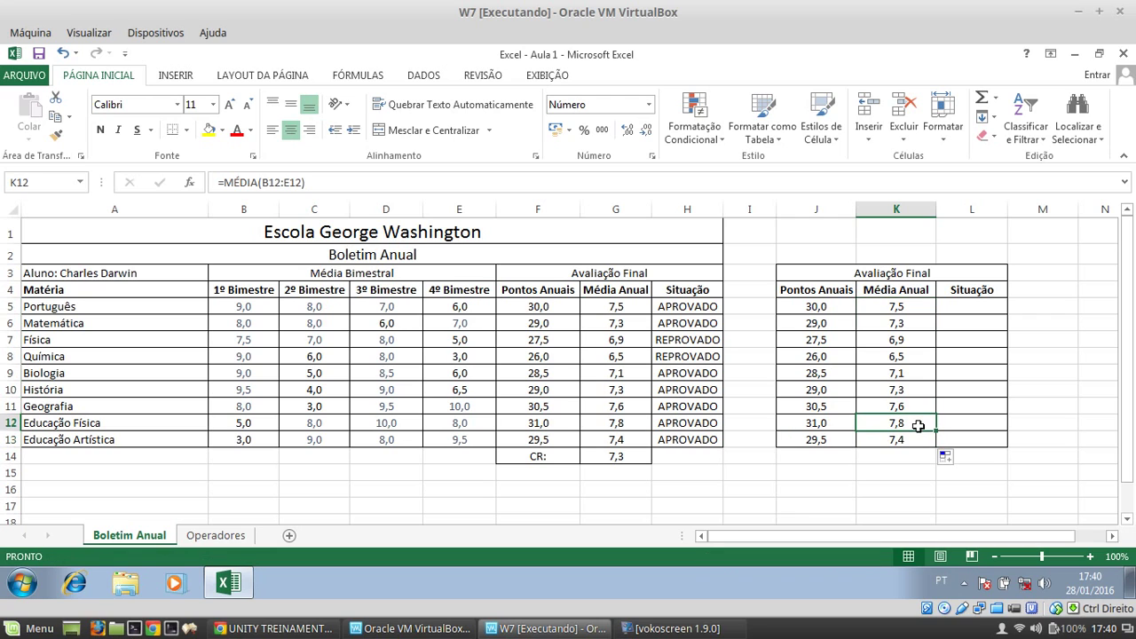
{"action": "left_click", "coordinate": [928, 358]}
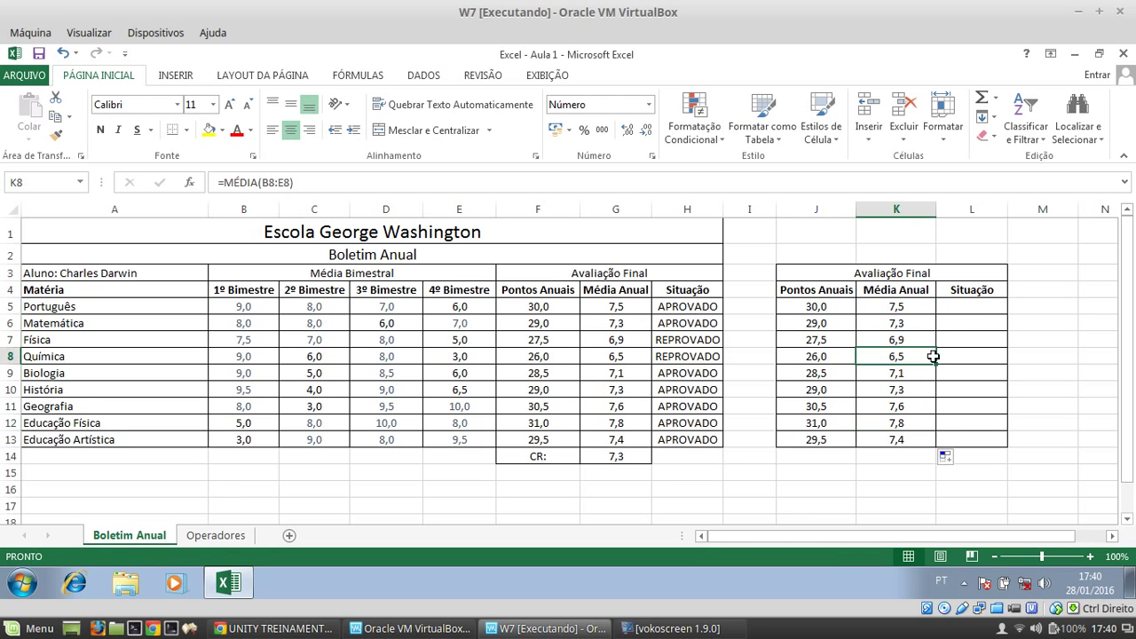
Enter the formula =SE(G5>=7;"APROVADO";"REPROVADO") in L5 for the Português Situação.
{"action": "left_click", "coordinate": [972, 306]}
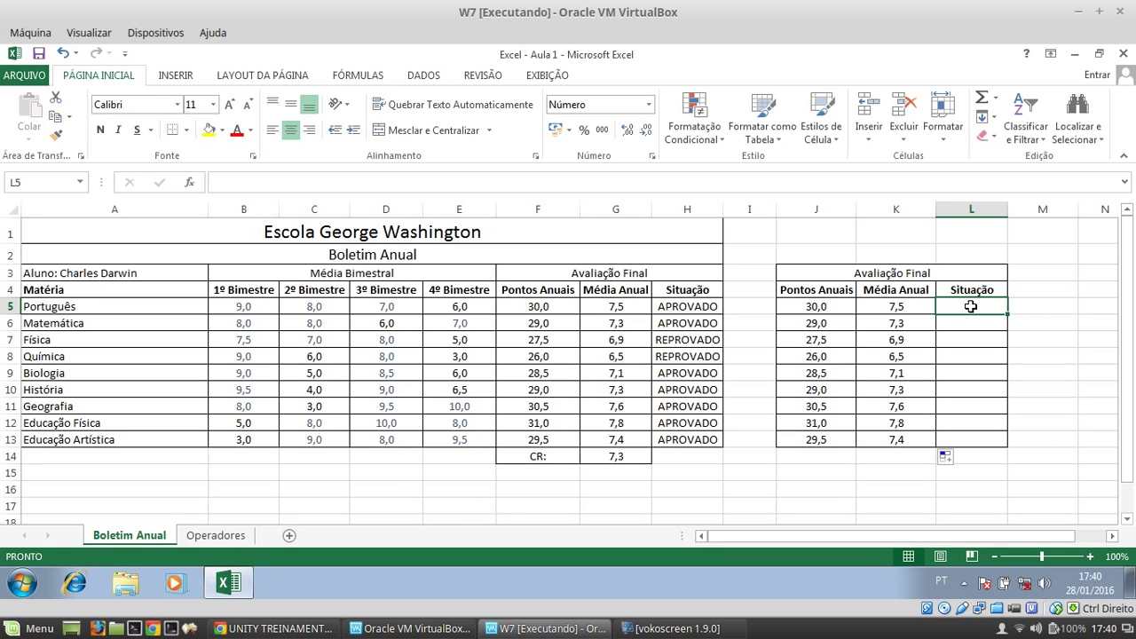
{"action": "type", "text": "="}
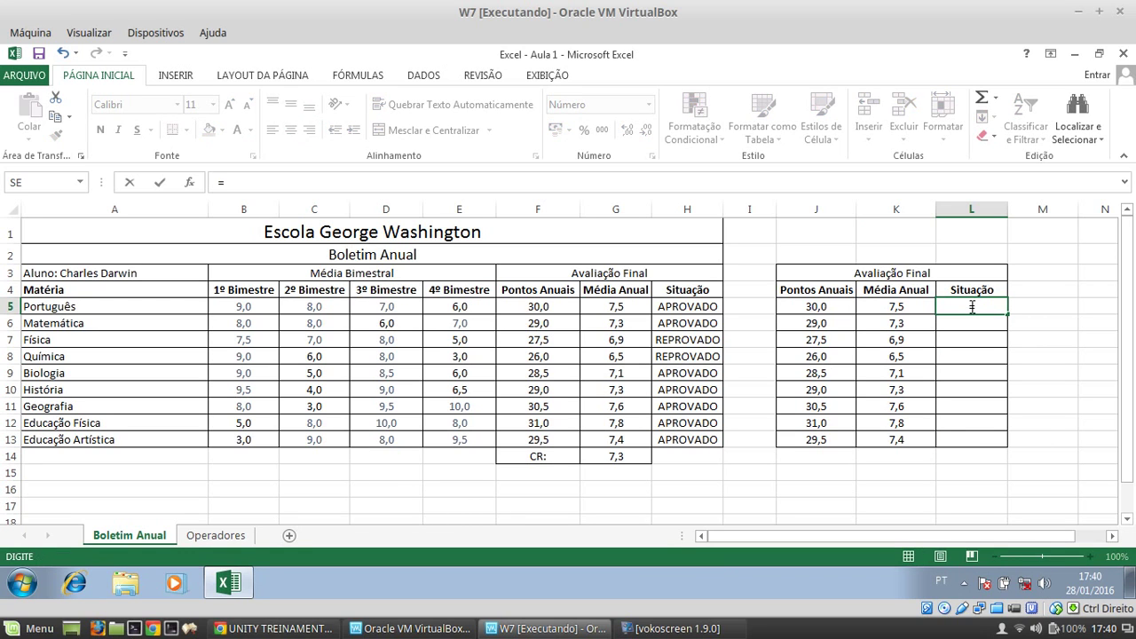
{"action": "type", "text": "SE"}
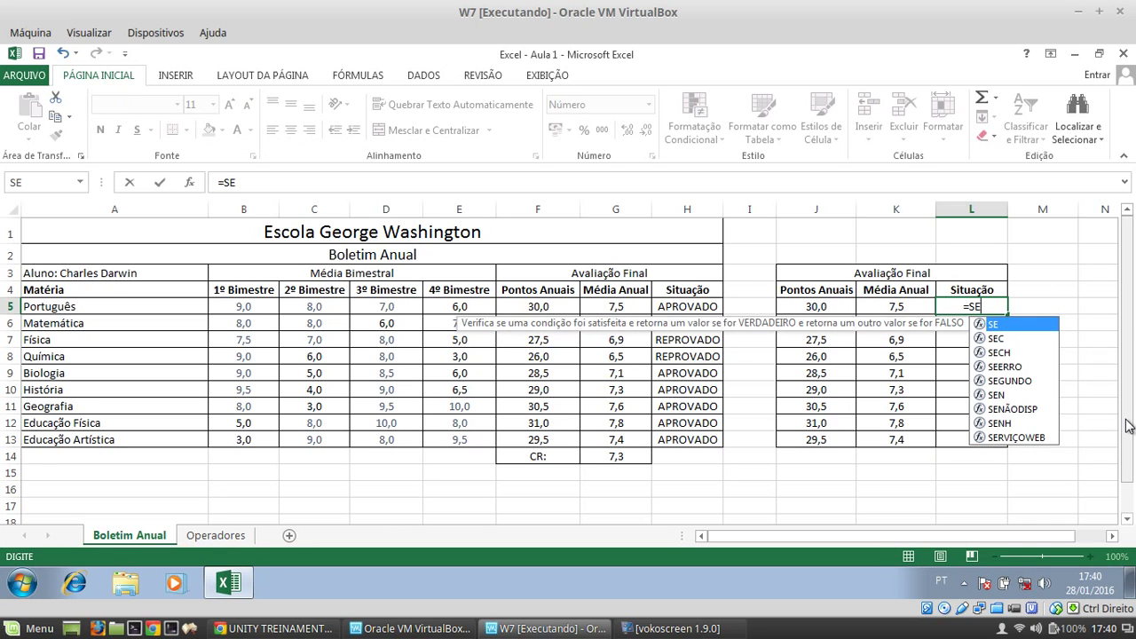
{"action": "type", "text": "("}
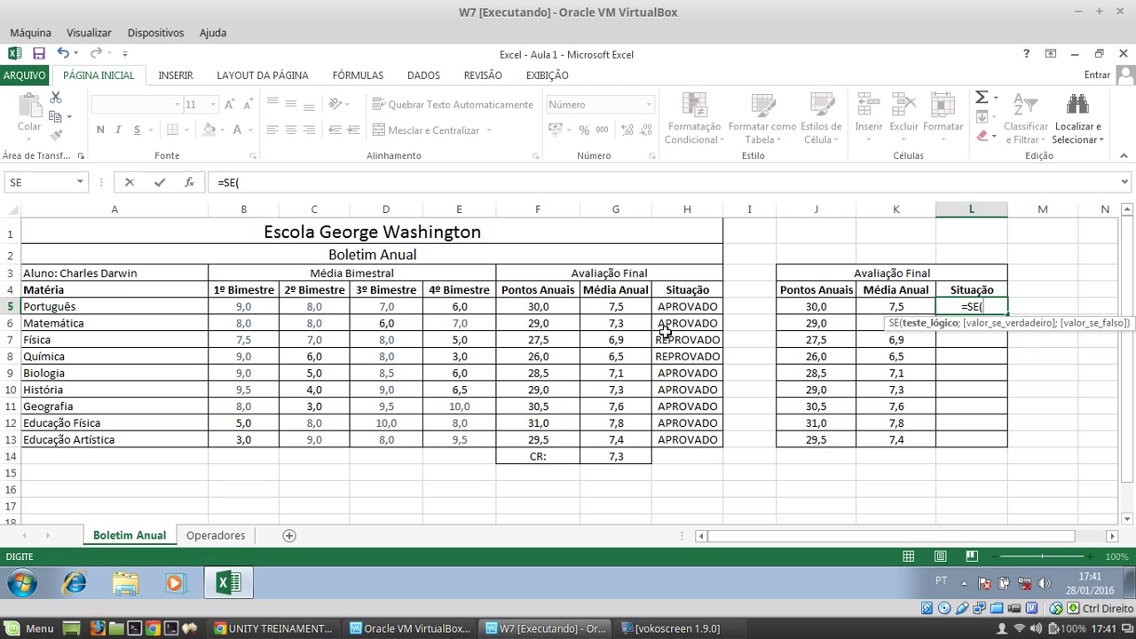
{"action": "type", "text": "G5"}
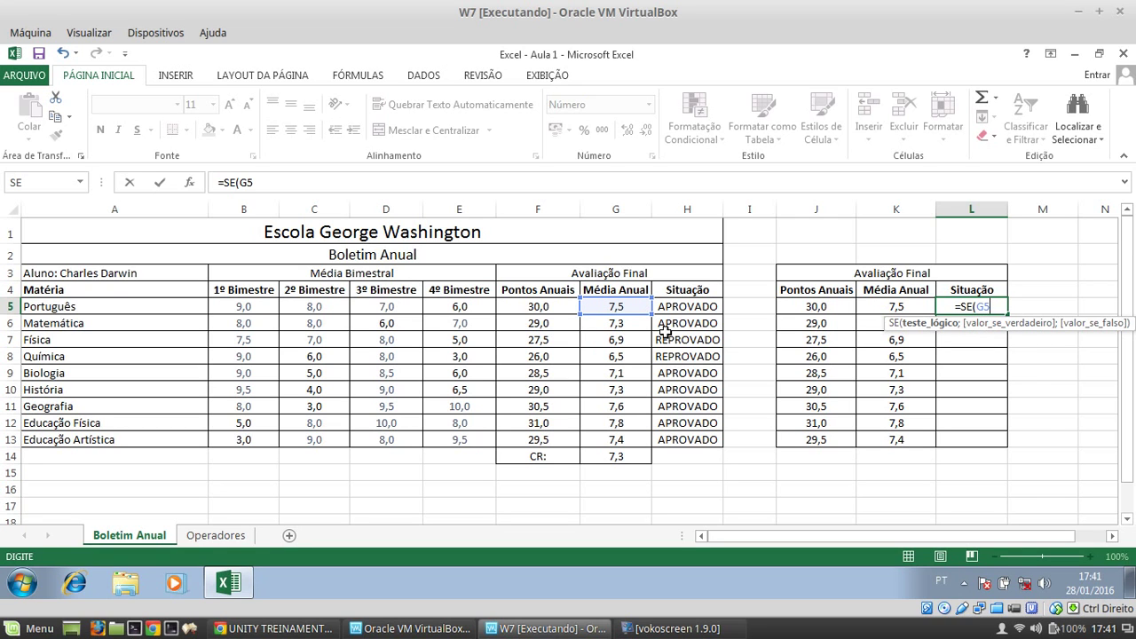
{"action": "type", "text": ">=7;"}
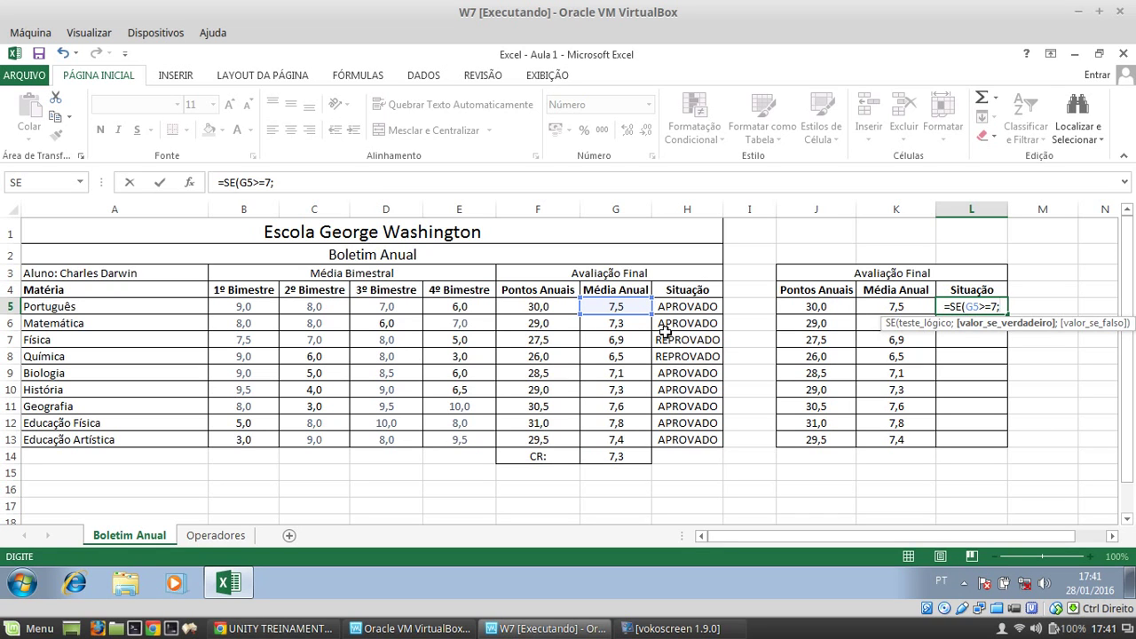
{"action": "type", "text": "\"APROVADO"}
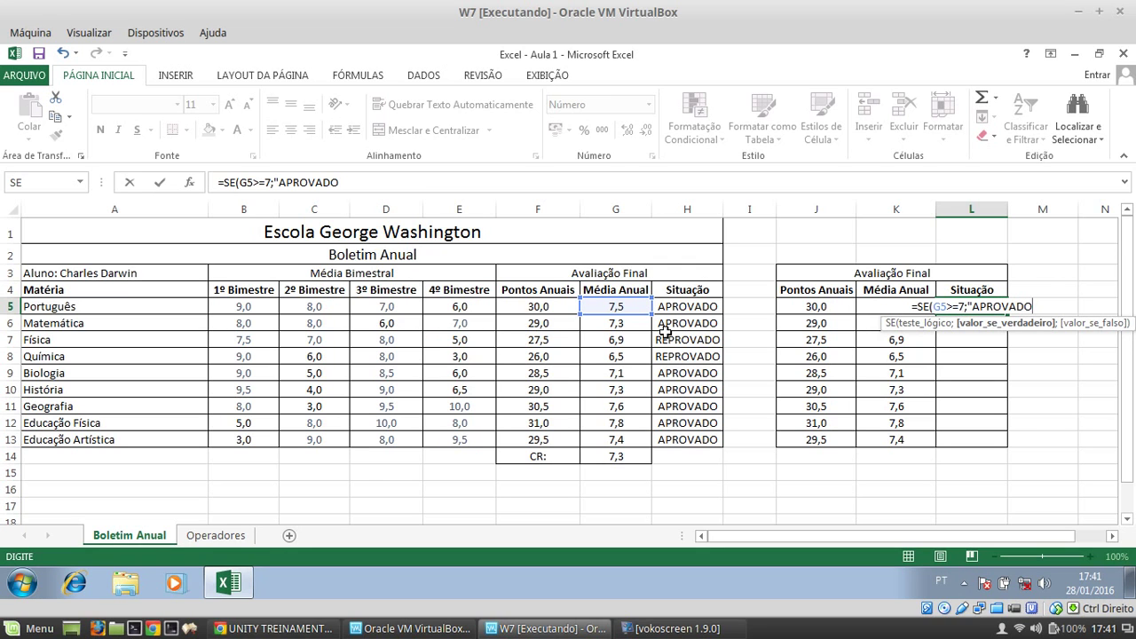
{"action": "type", "text": "\""}
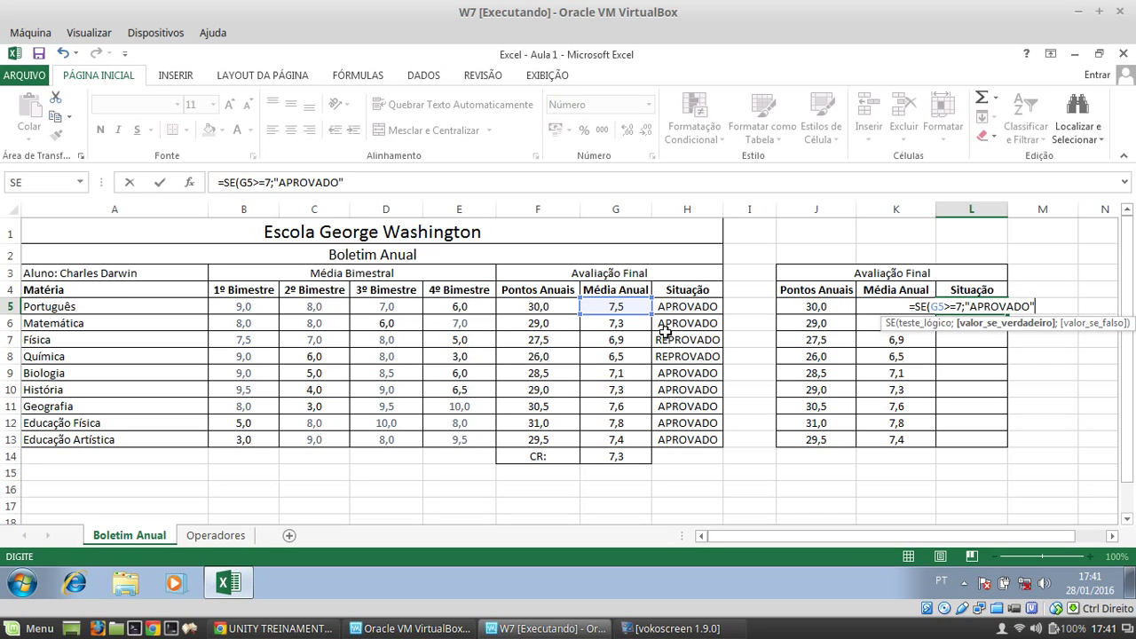
{"action": "type", "text": ";"}
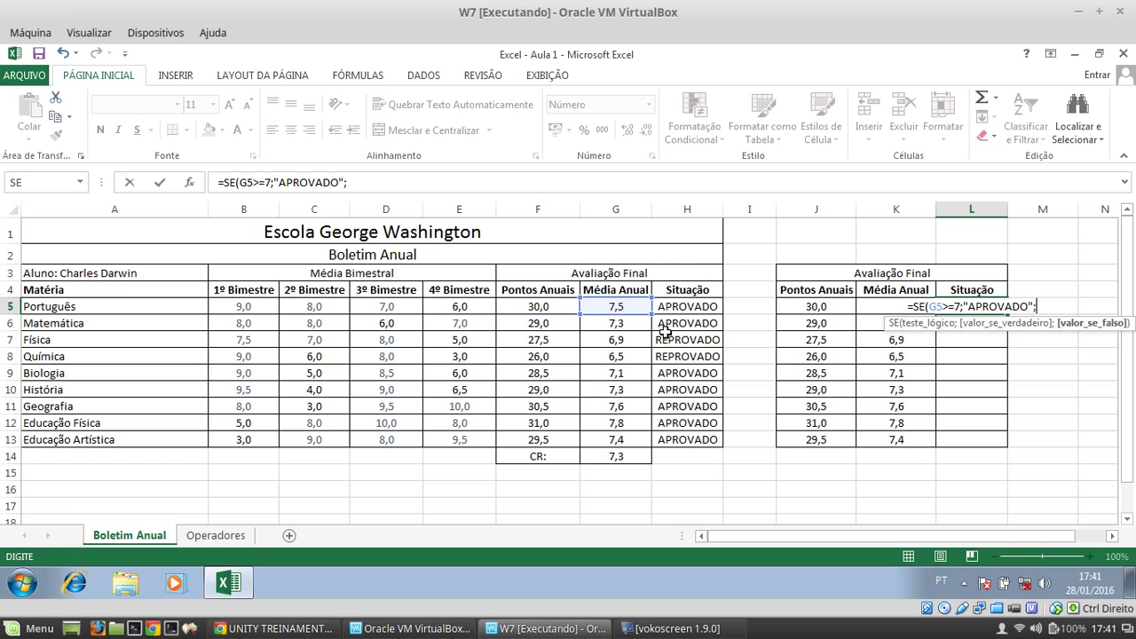
{"action": "type", "text": "\""}
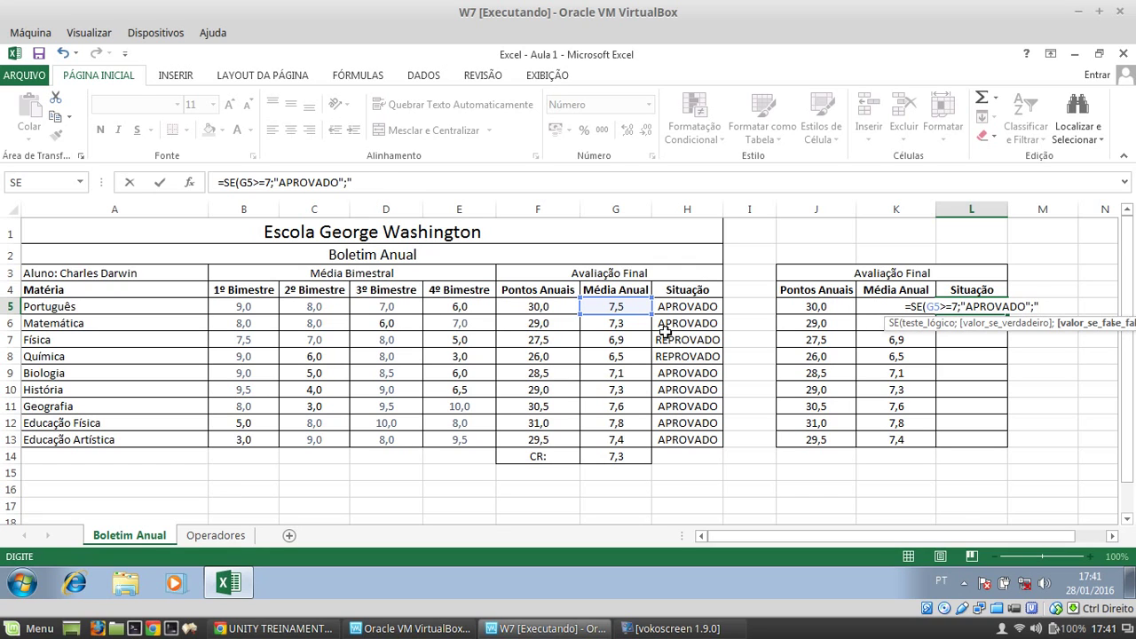
{"action": "type", "text": "REPROVADO\""}
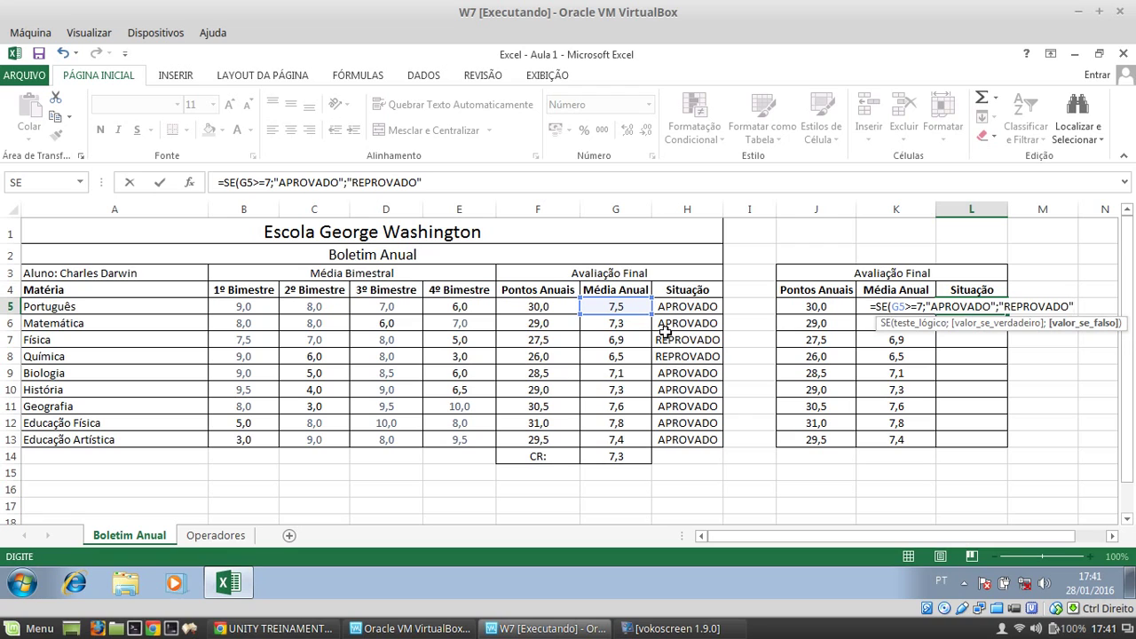
{"action": "type", "text": ")"}
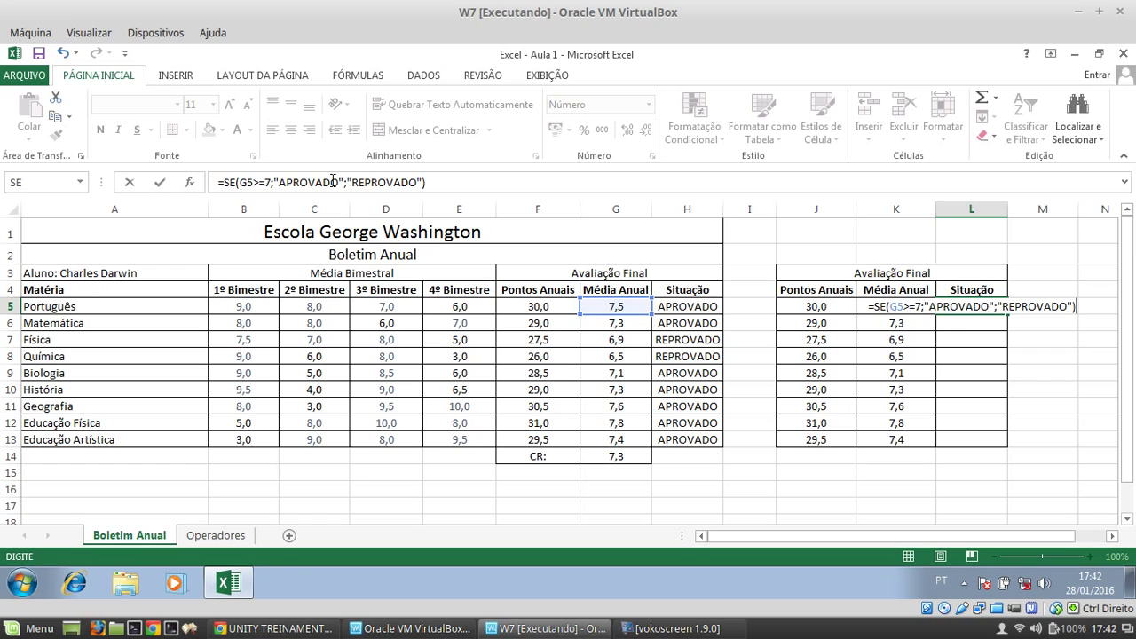
{"action": "key", "text": "Return"}
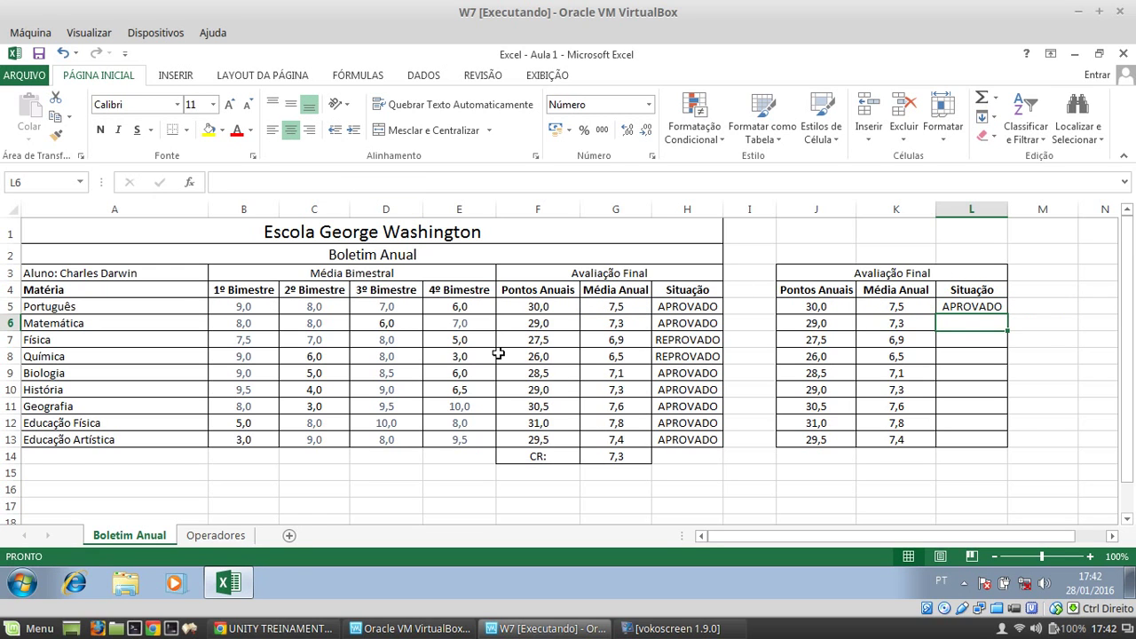
Fill the SE formula from L5 down through L13 and save the workbook.
{"action": "left_click", "coordinate": [977, 305]}
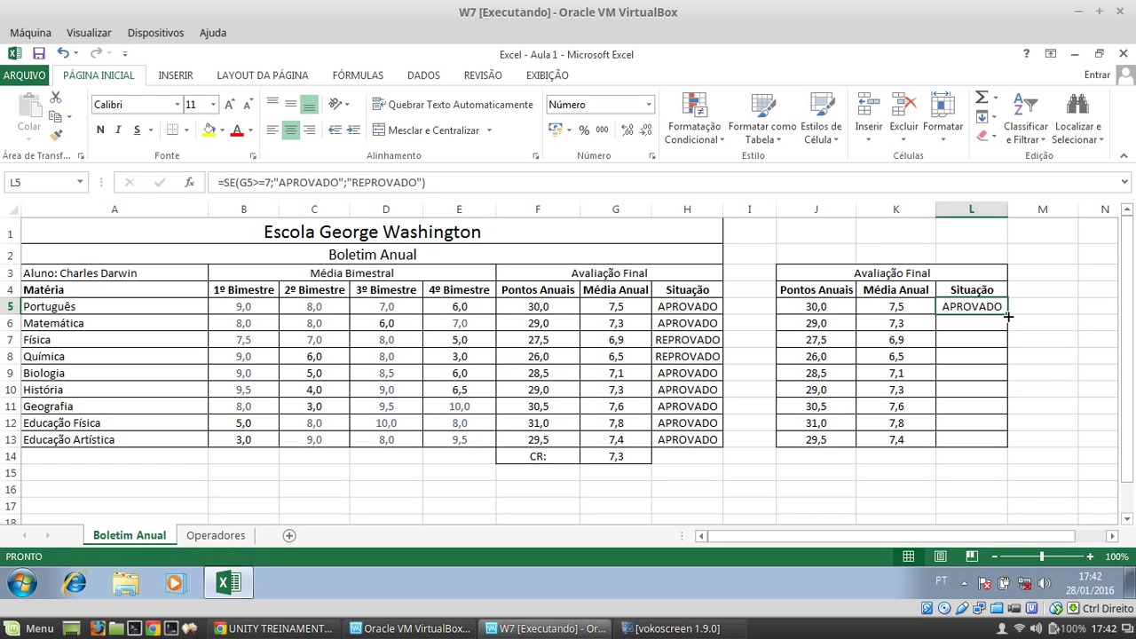
{"action": "left_click_drag", "start_coordinate": [1008, 316], "coordinate": [1011, 451]}
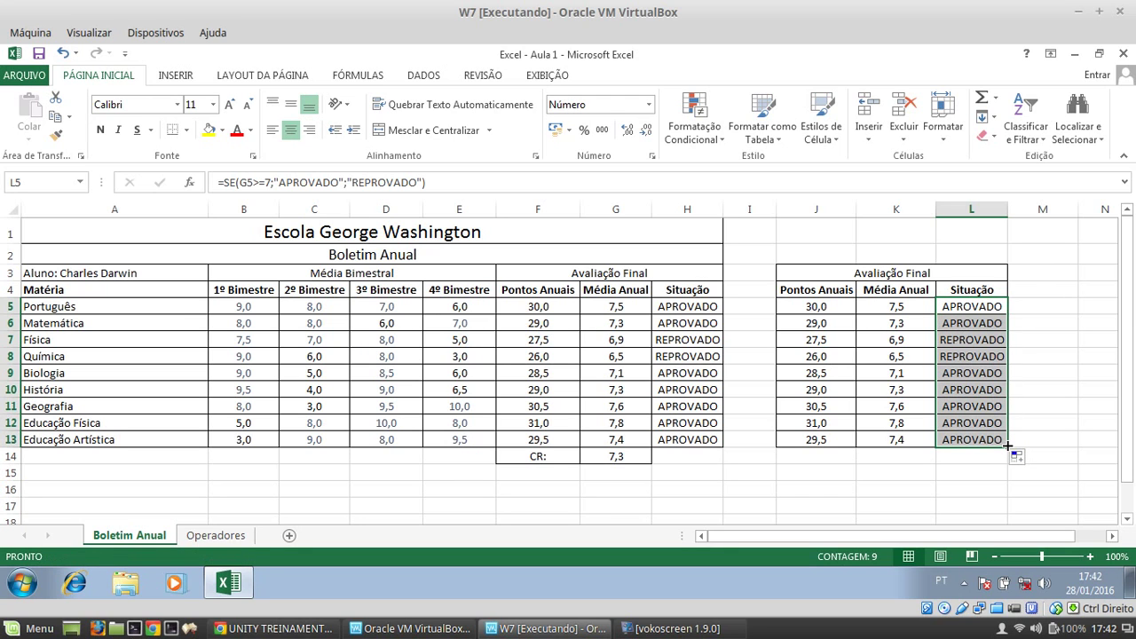
{"action": "left_click", "coordinate": [963, 484]}
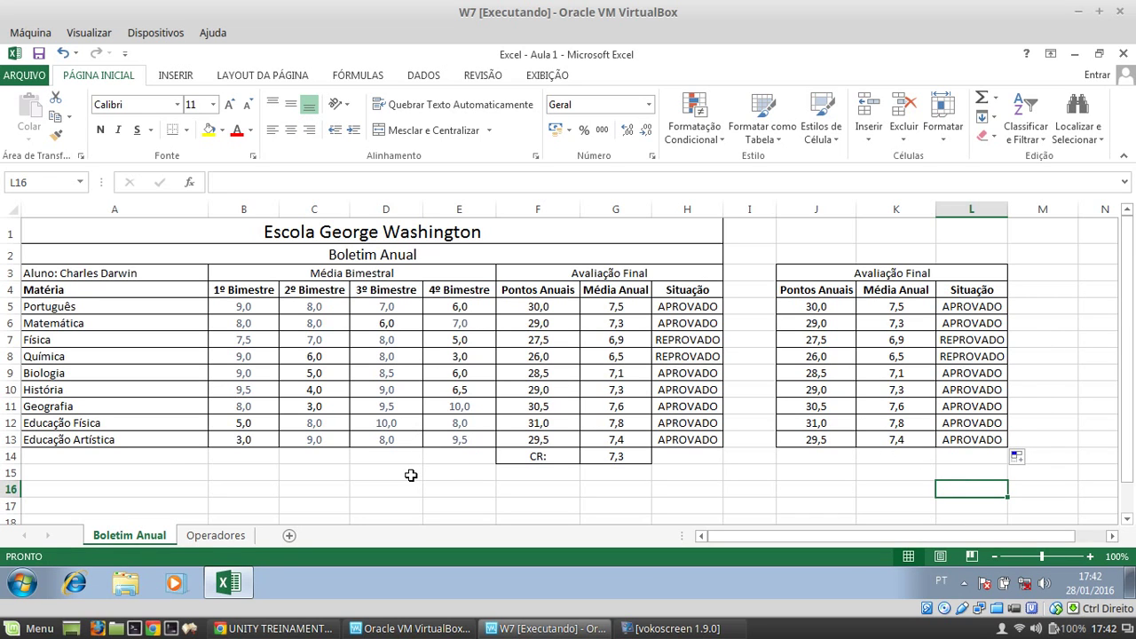
{"action": "left_click", "coordinate": [40, 55]}
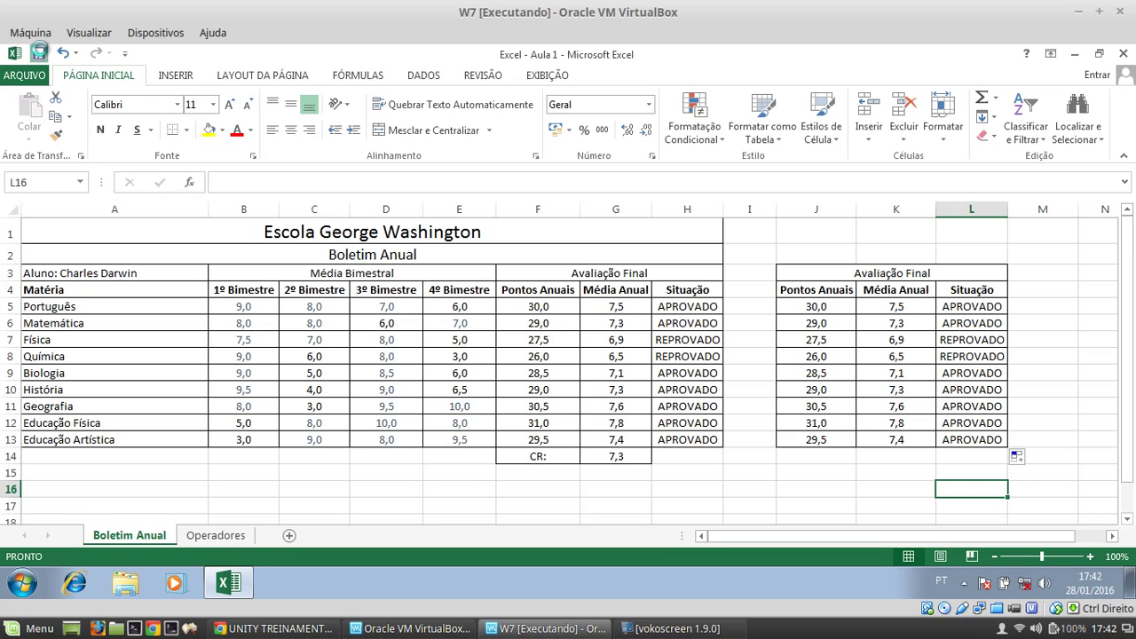
{"action": "left_click", "coordinate": [462, 491]}
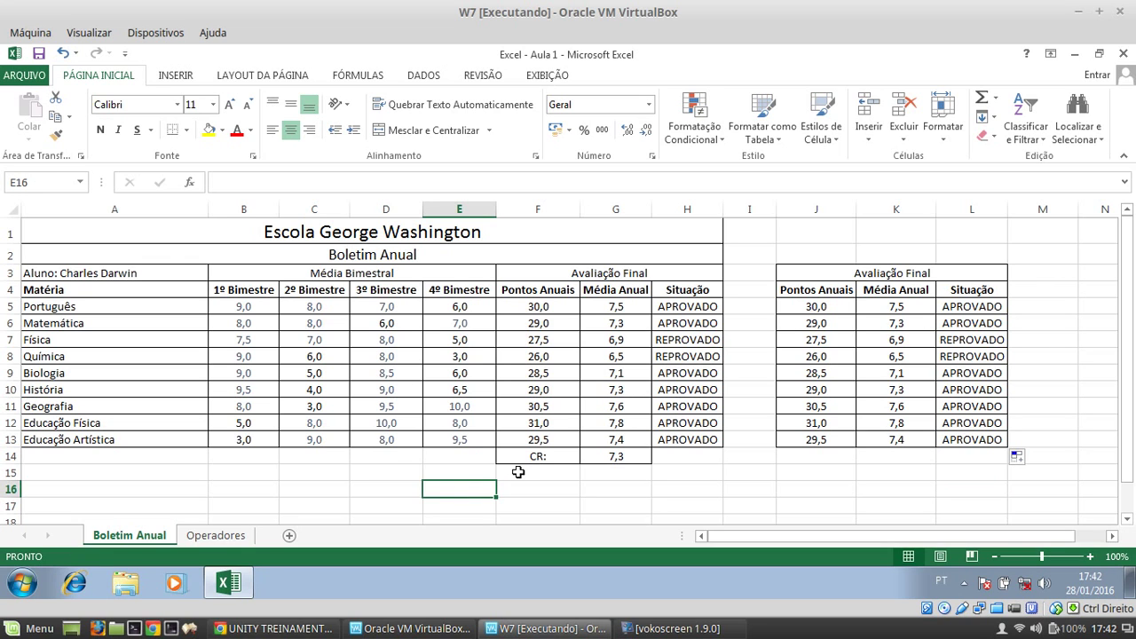
Narrow the empty column I between the two tables and widen column M beside the second Avaliação Final table.
{"action": "left_click", "coordinate": [38, 302]}
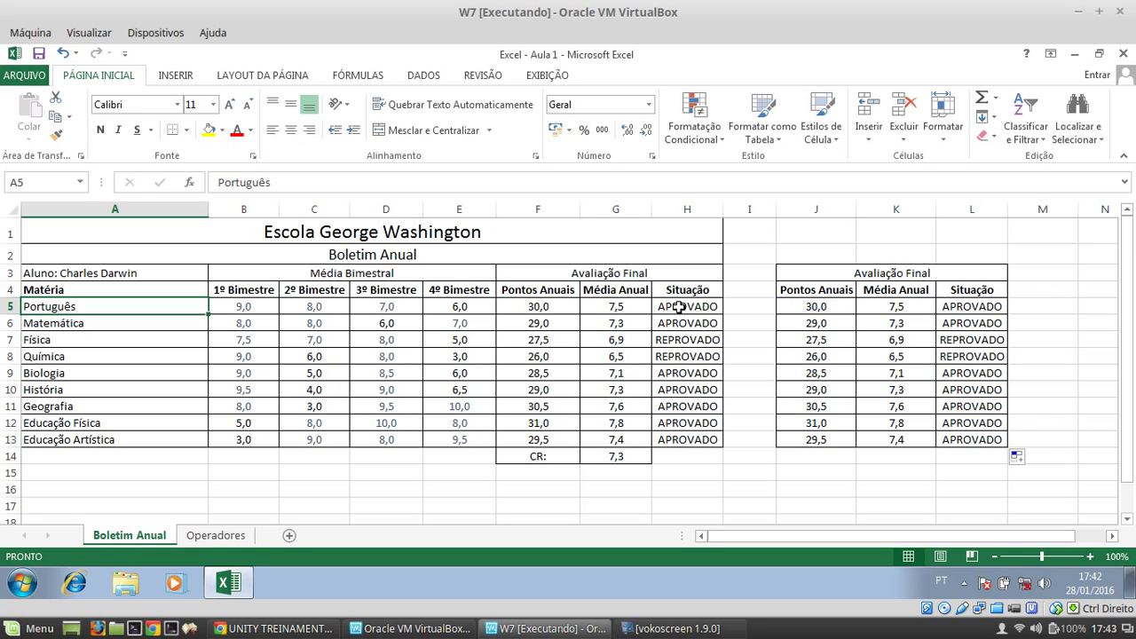
{"action": "left_click", "coordinate": [633, 490]}
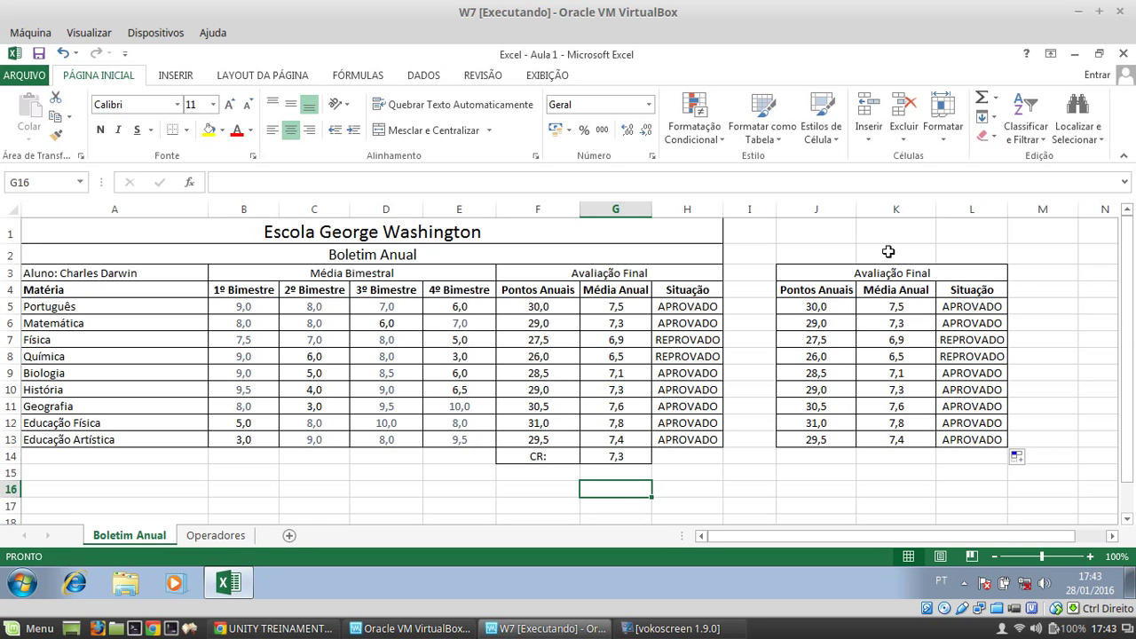
{"action": "left_click_drag", "start_coordinate": [776, 210], "coordinate": [751, 212]}
{"action": "left_click_drag", "start_coordinate": [1055, 211], "coordinate": [1121, 209]}
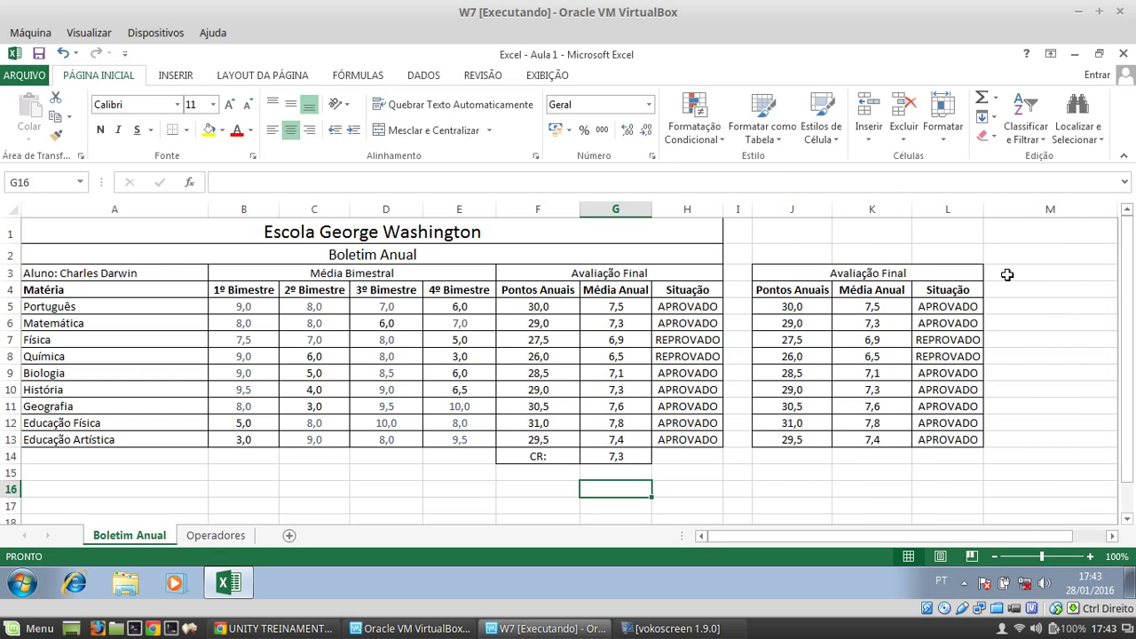
Enter the formula =CONCATENAR(A5;" SITUACAO: ";H5) in M5 to join the Português subject name with its Situação.
{"action": "left_click", "coordinate": [1008, 274]}
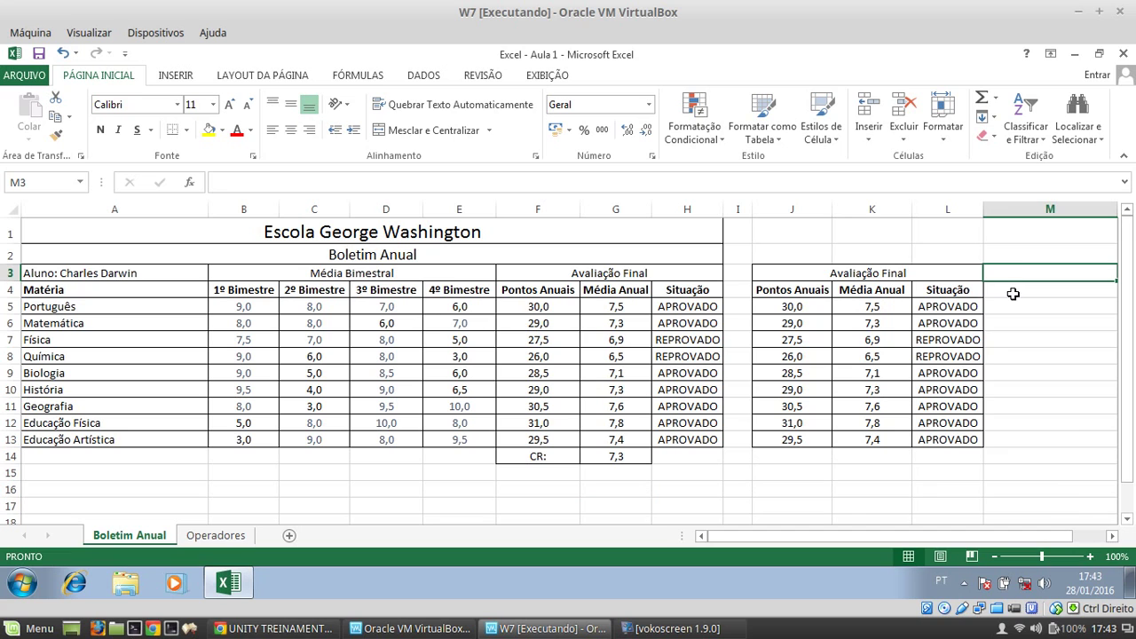
{"action": "left_click", "coordinate": [1012, 303]}
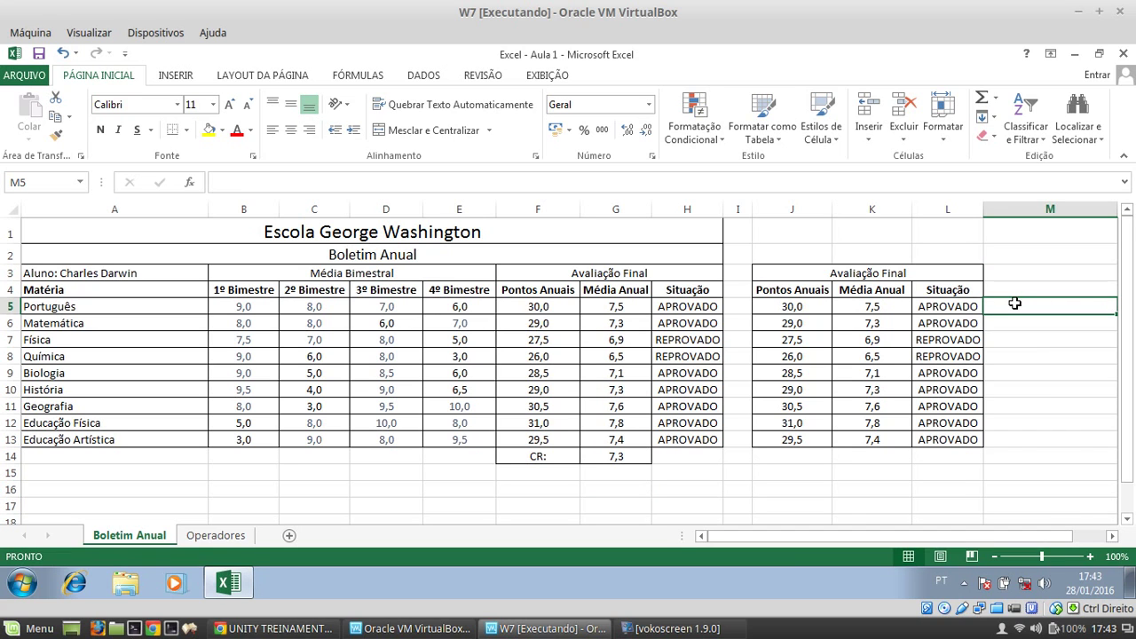
{"action": "type", "text": "=CONC"}
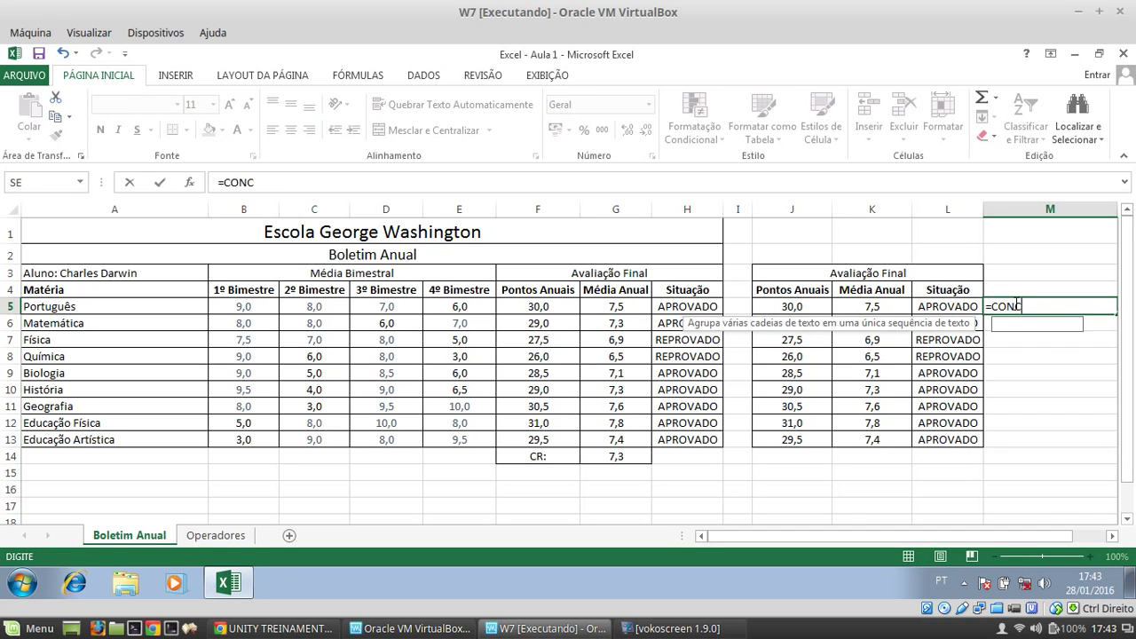
{"action": "type", "text": "ATENAR("}
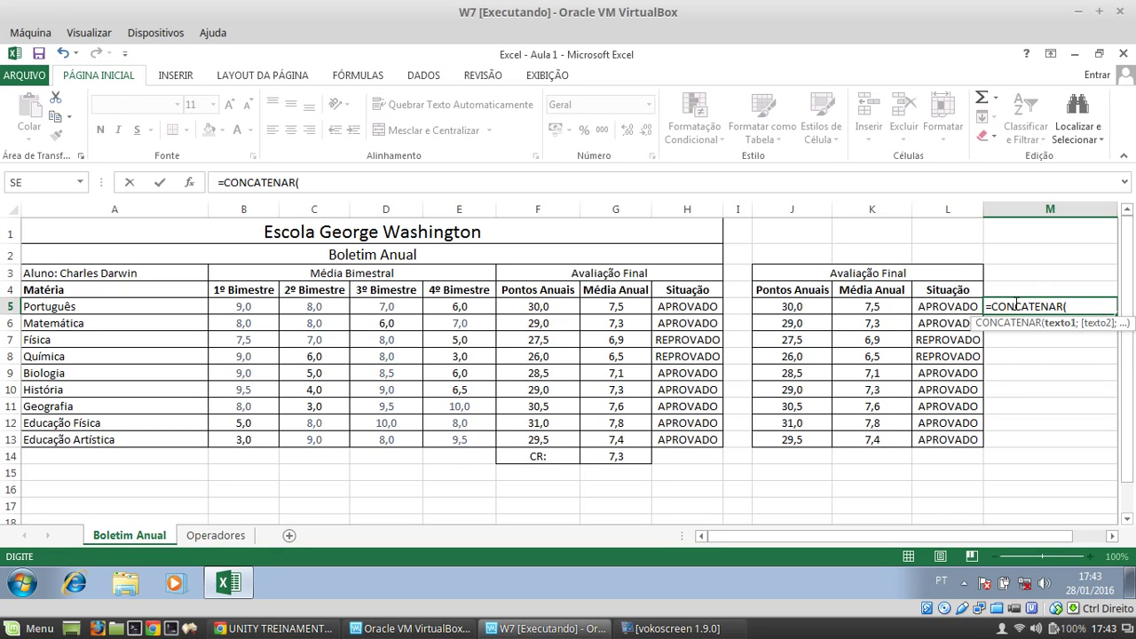
{"action": "left_click", "coordinate": [133, 306]}
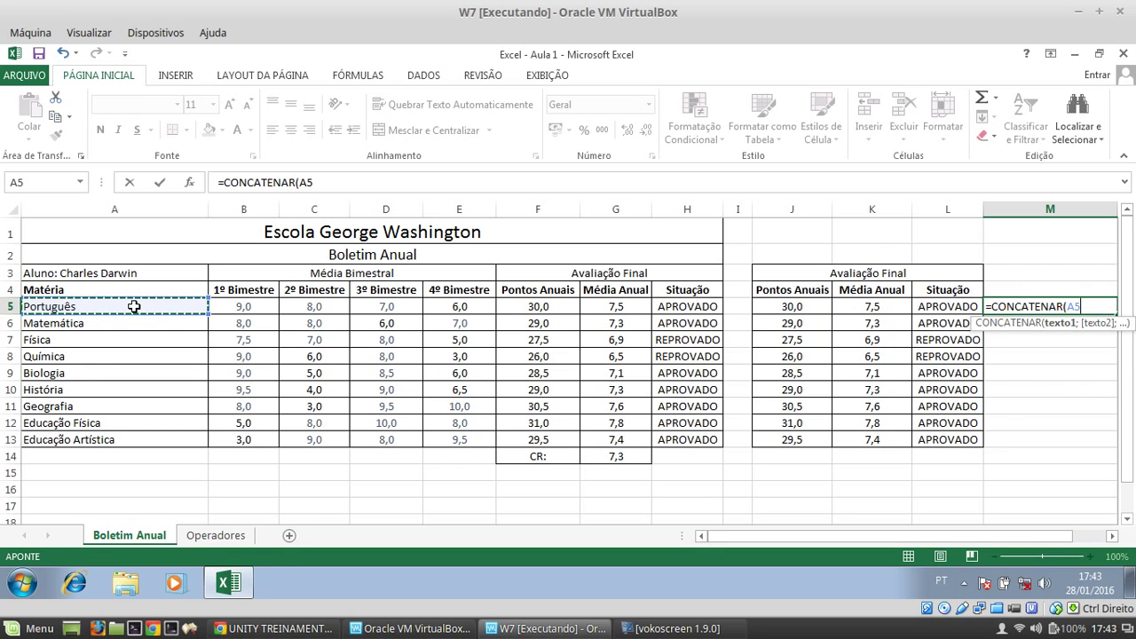
{"action": "type", "text": ";"}
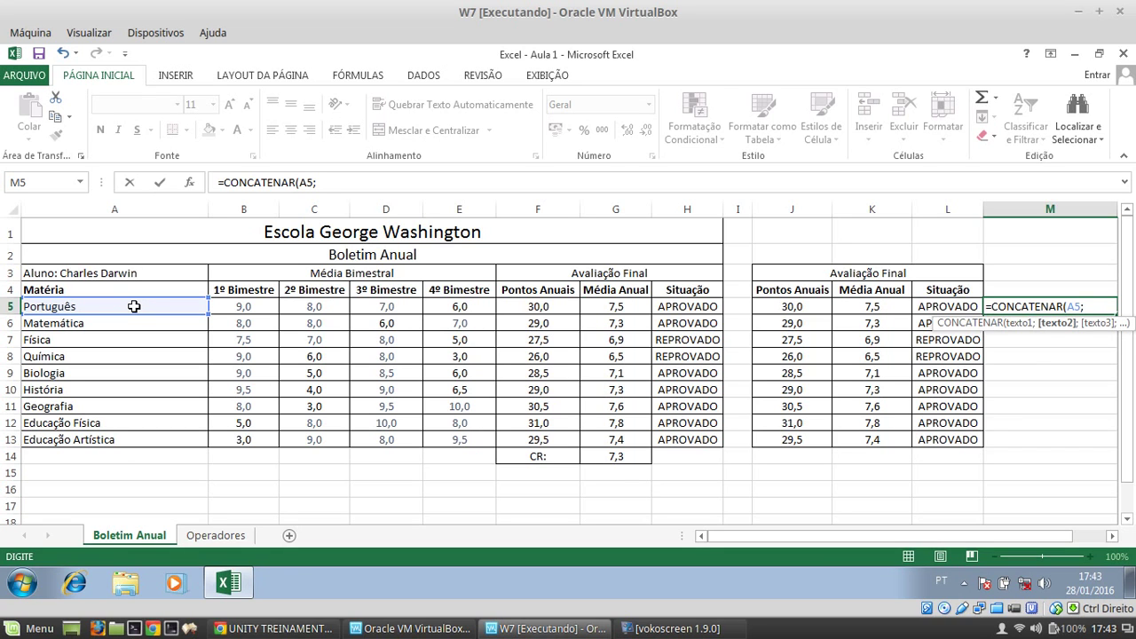
{"action": "type", "text": "\""}
{"action": "type", "text": "SITUACAO"}
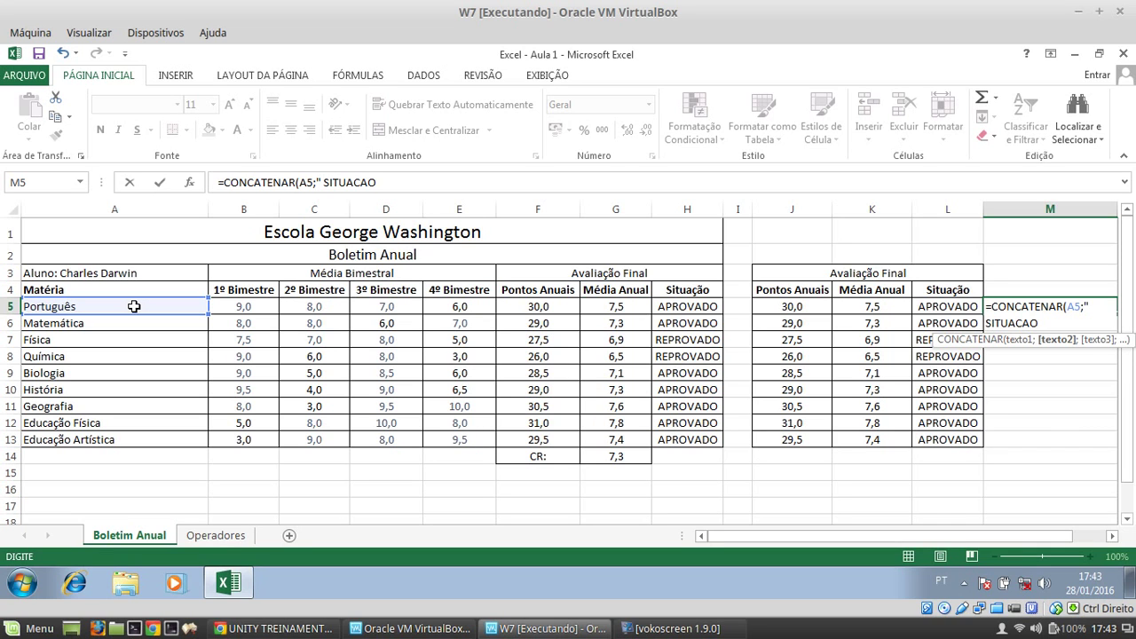
{"action": "type", "text": ": \";"}
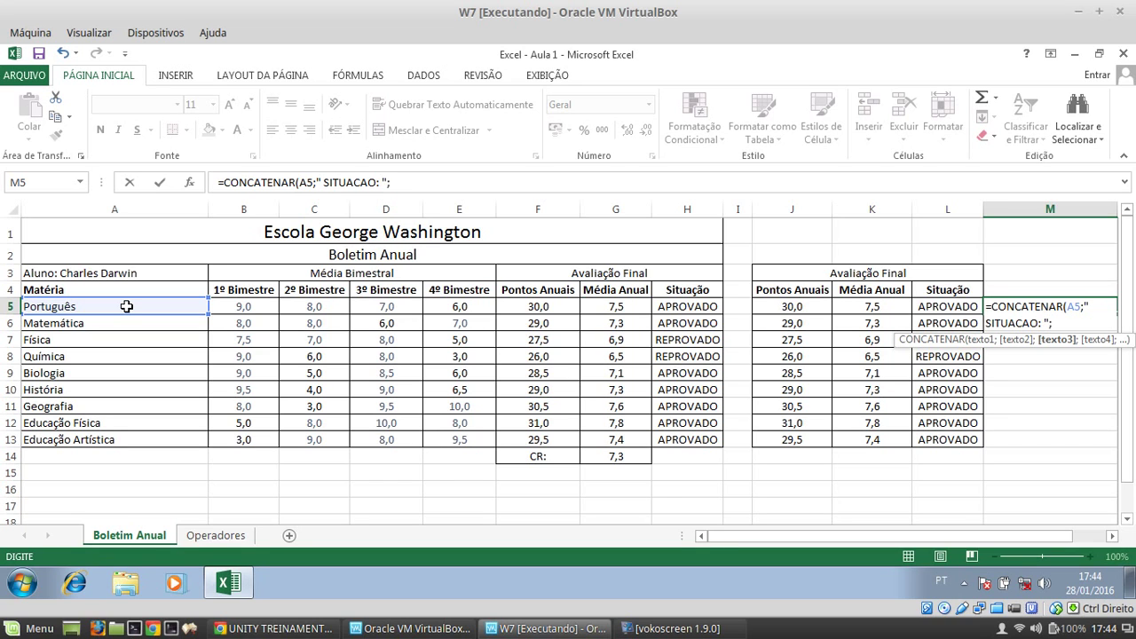
{"action": "left_click", "coordinate": [689, 309]}
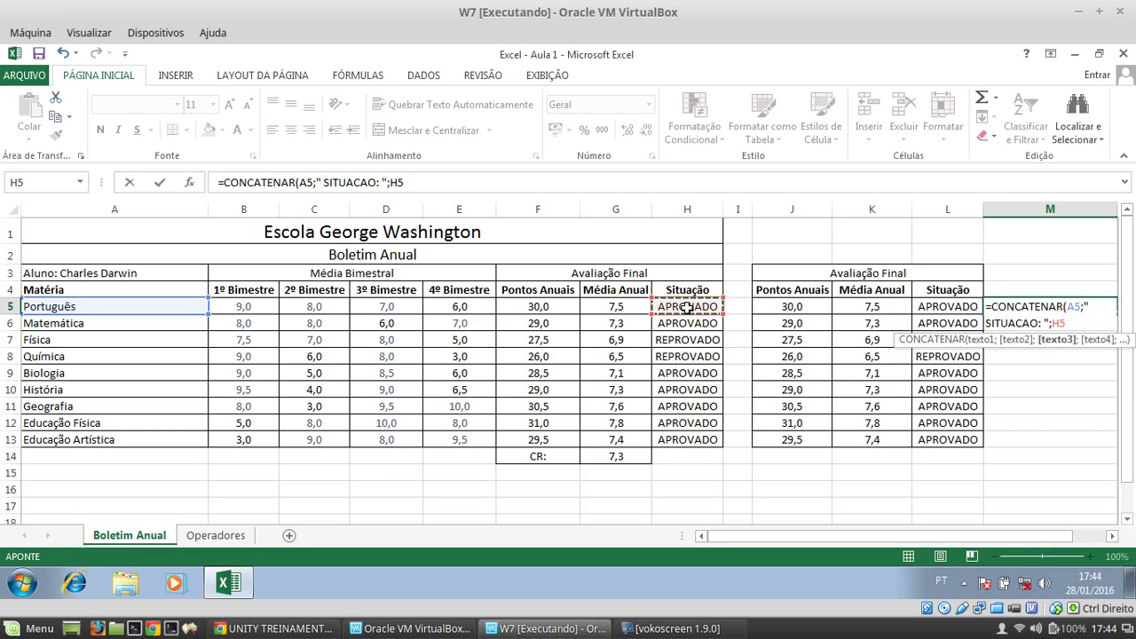
{"action": "type", "text": ")"}
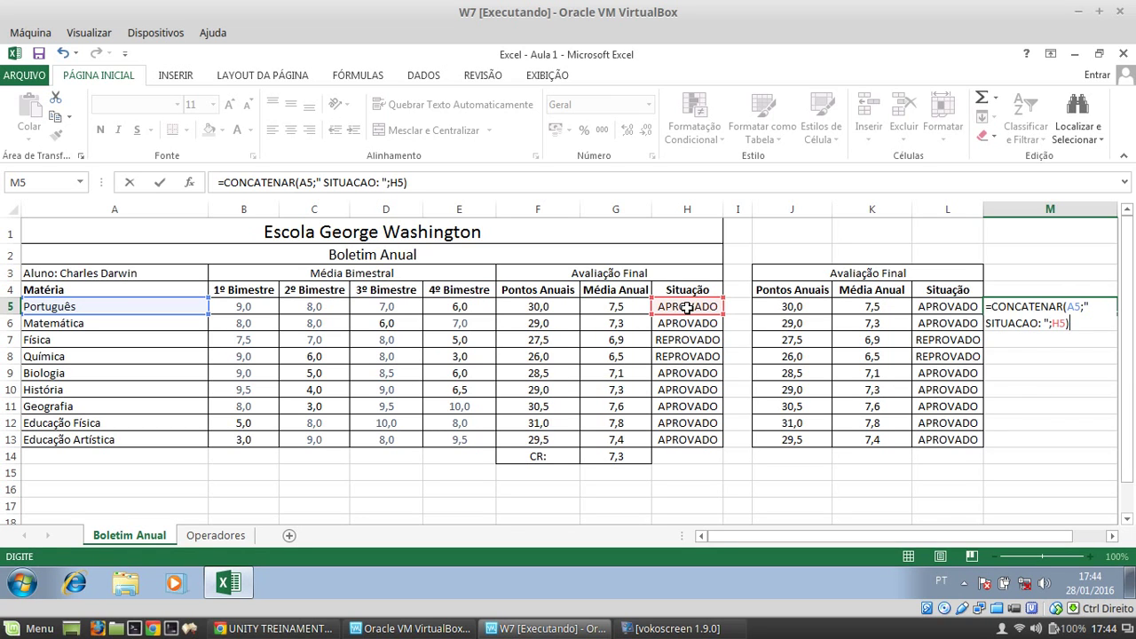
{"action": "key", "text": "Return"}
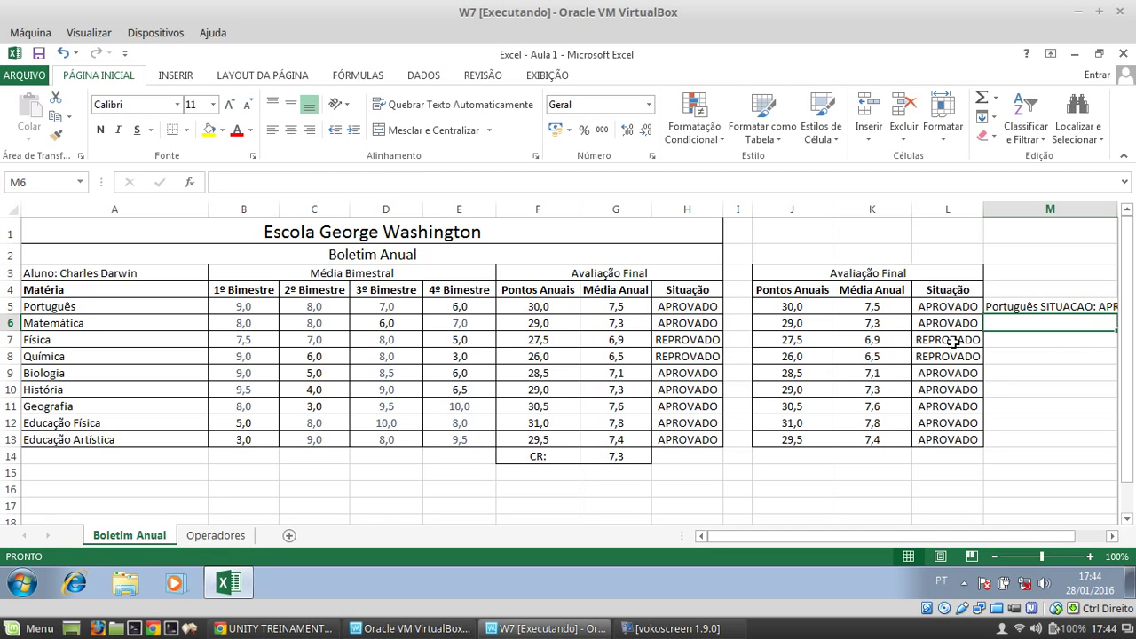
Edit the formula in M5 to =CONCATENAR(A5;" - SITUACAO: ";H5), adding a spaced hyphen before SITUACAO.
{"action": "left_click", "coordinate": [1041, 305]}
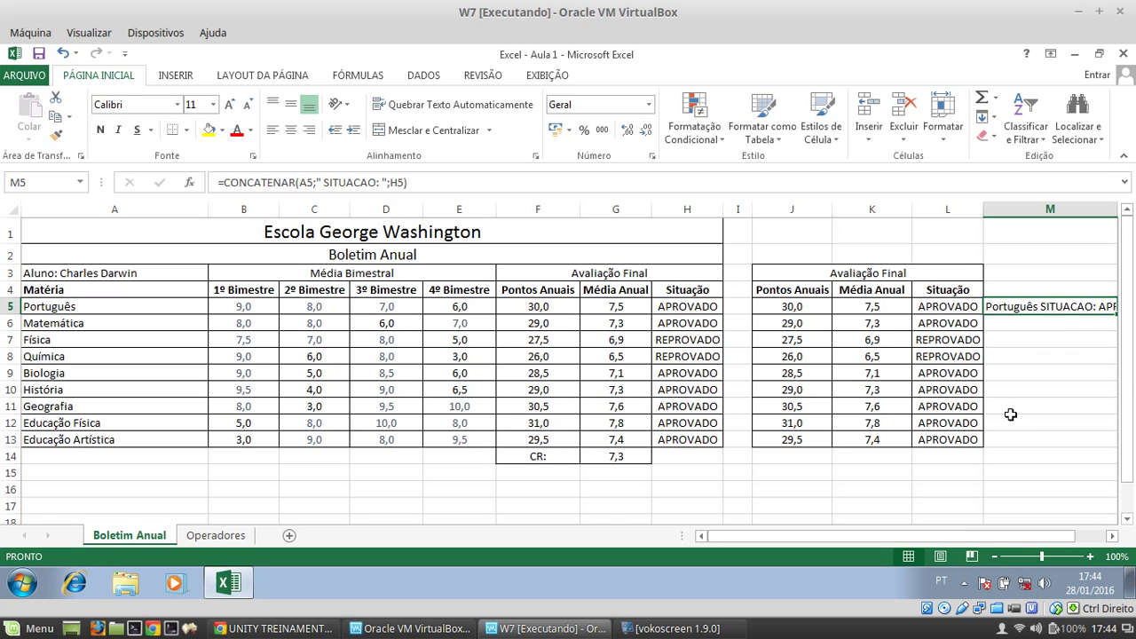
{"action": "left_click", "coordinate": [1085, 534]}
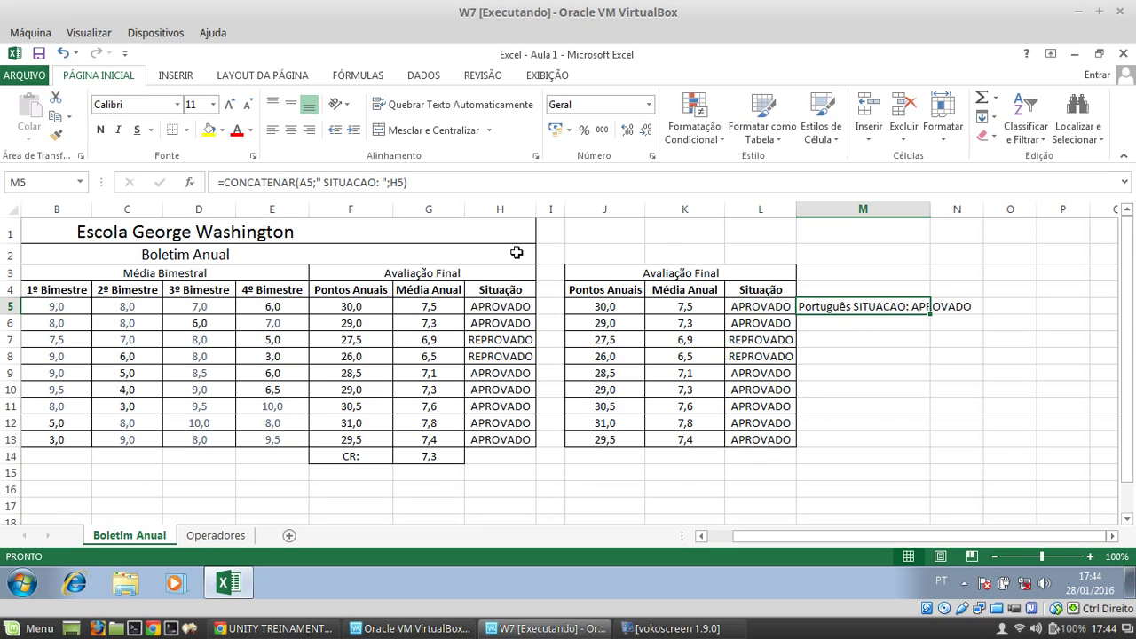
{"action": "left_click", "coordinate": [324, 182]}
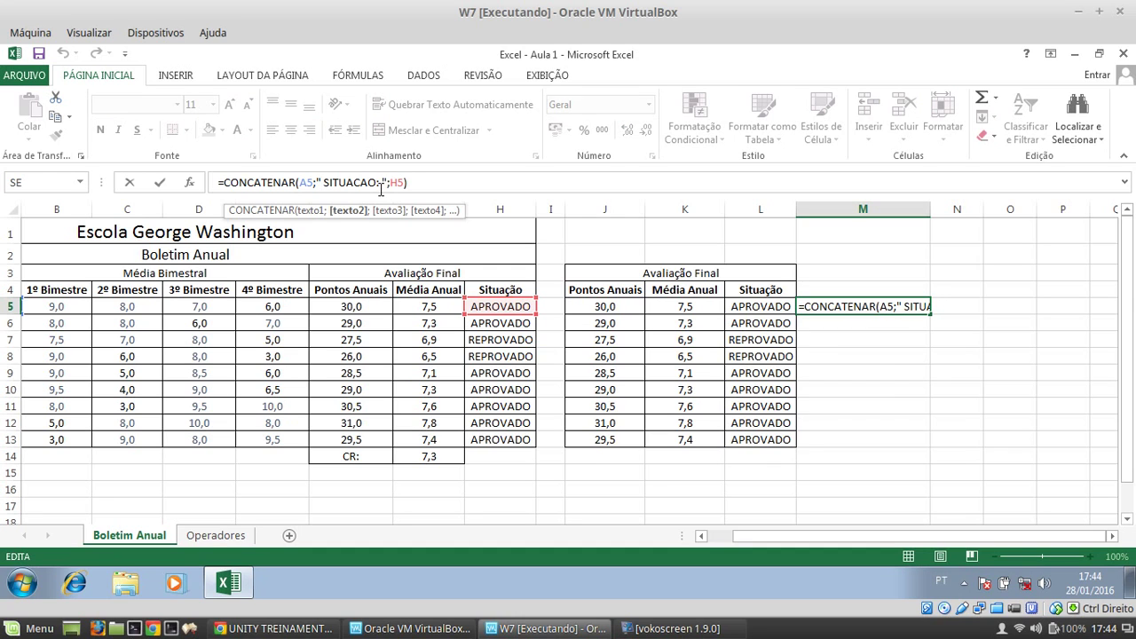
{"action": "type", "text": "-"}
{"action": "key", "text": "Return"}
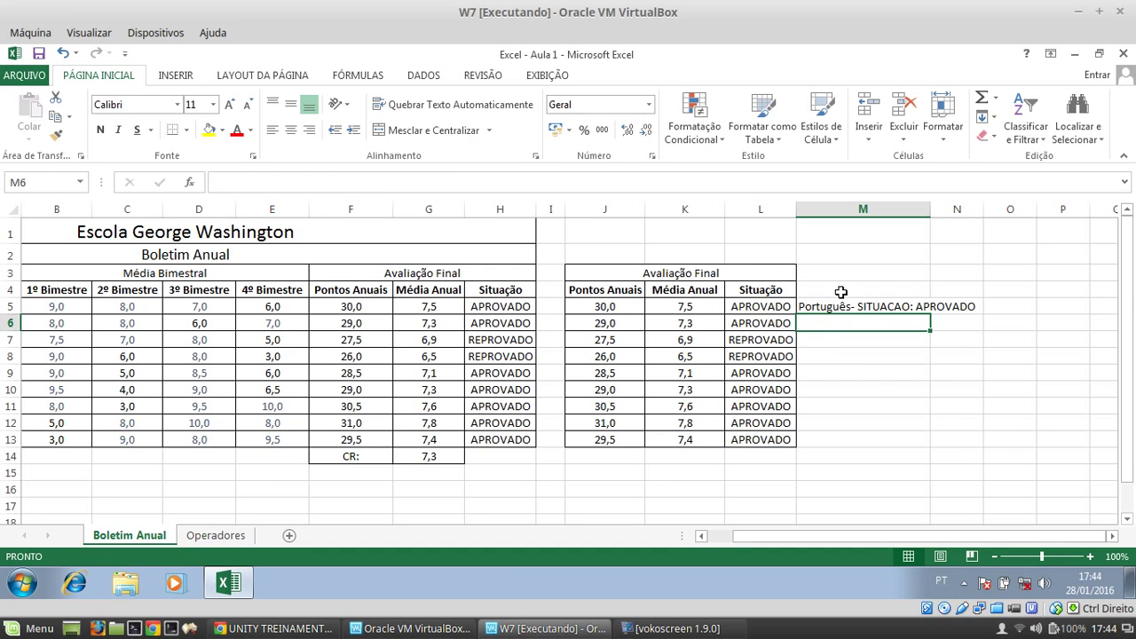
{"action": "left_click", "coordinate": [849, 300]}
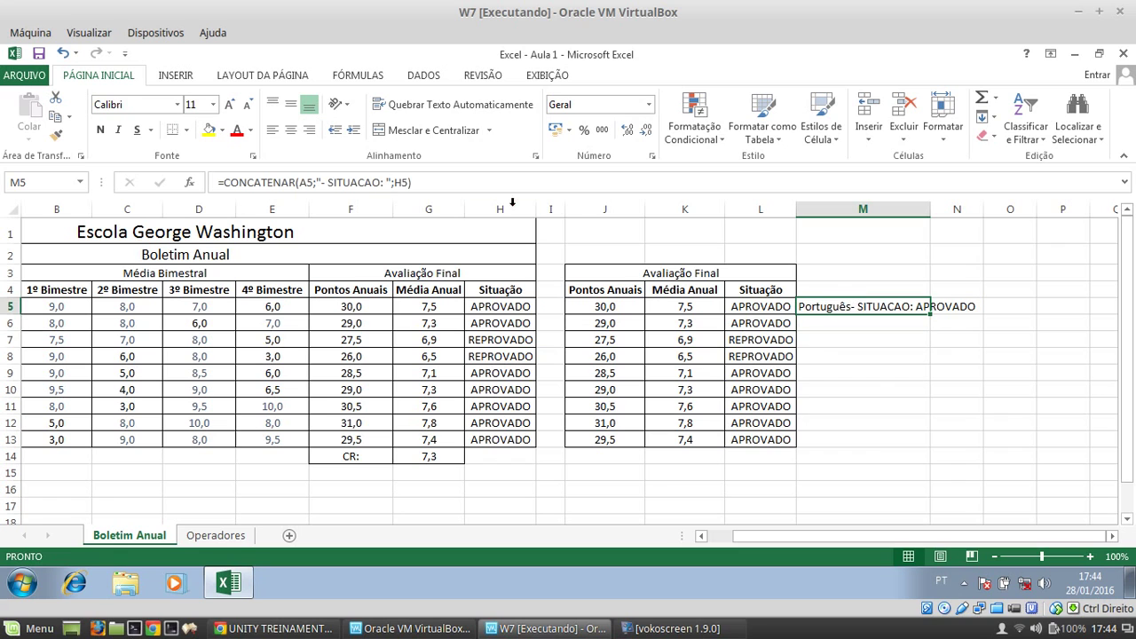
{"action": "left_click", "coordinate": [324, 183]}
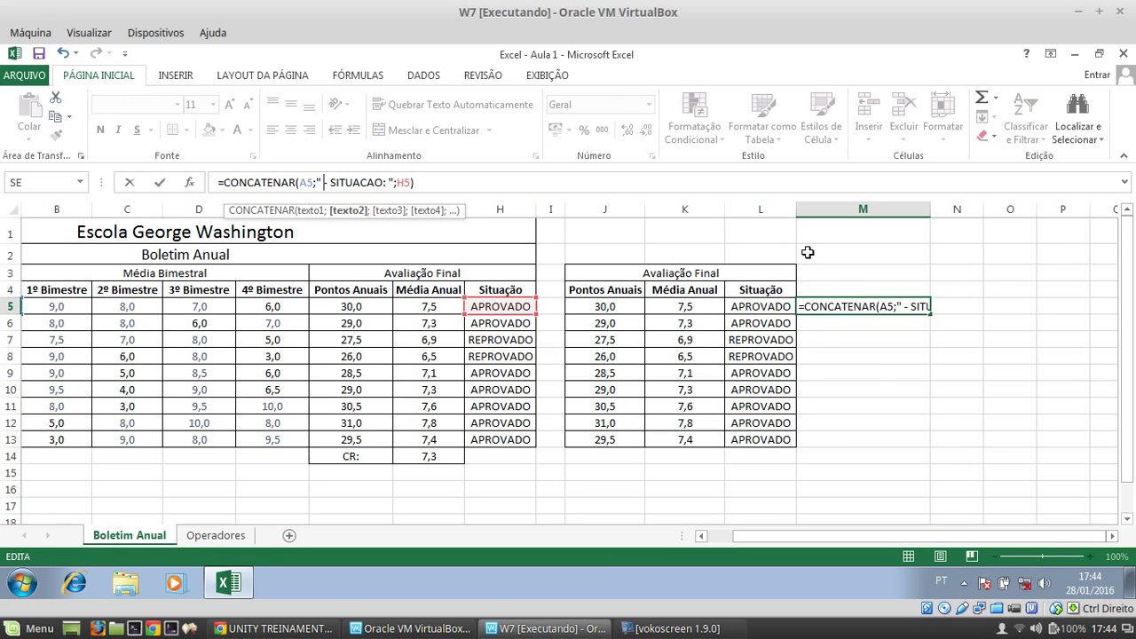
{"action": "key", "text": "Return"}
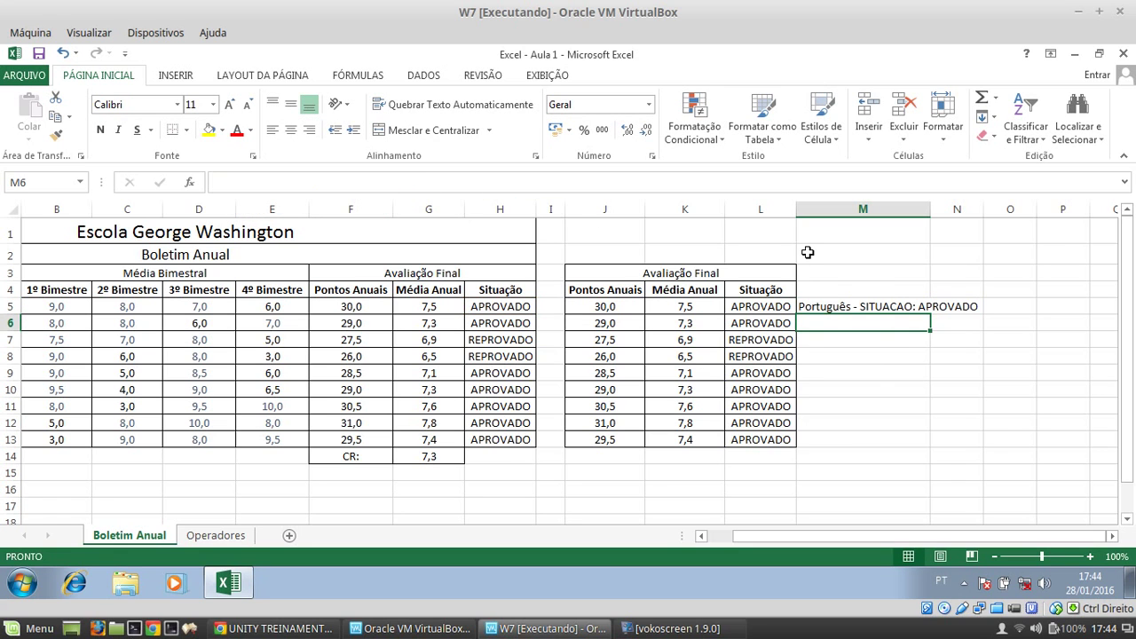
Fill the CONCATENAR formula from M5 down through M13 for the remaining subjects.
{"action": "left_click", "coordinate": [915, 309]}
{"action": "left_click_drag", "start_coordinate": [929, 317], "coordinate": [938, 448]}
{"action": "left_click", "coordinate": [919, 470]}
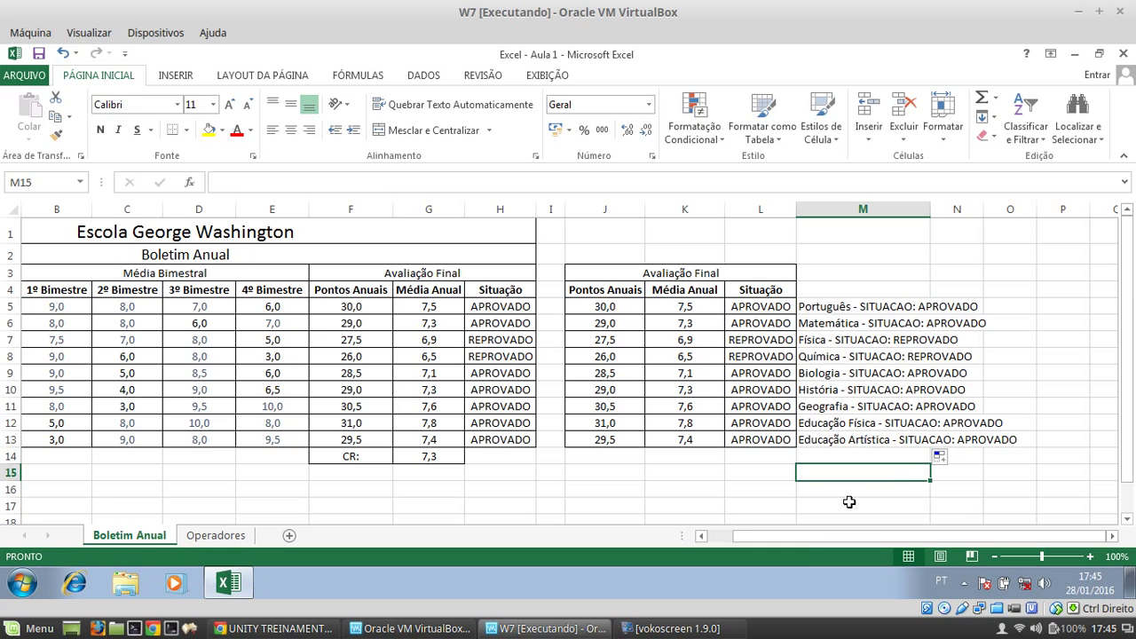
{"action": "left_click", "coordinate": [710, 473]}
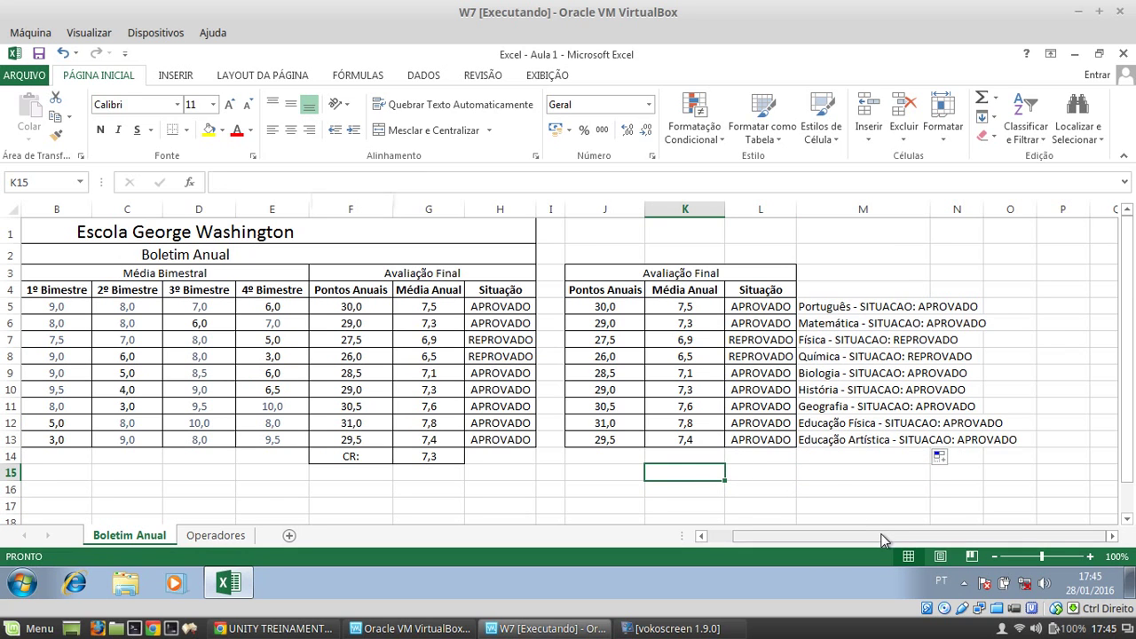
Narrow the Matéria column A so that it fits its text more closely.
{"action": "left_click_drag", "start_coordinate": [882, 538], "coordinate": [762, 544]}
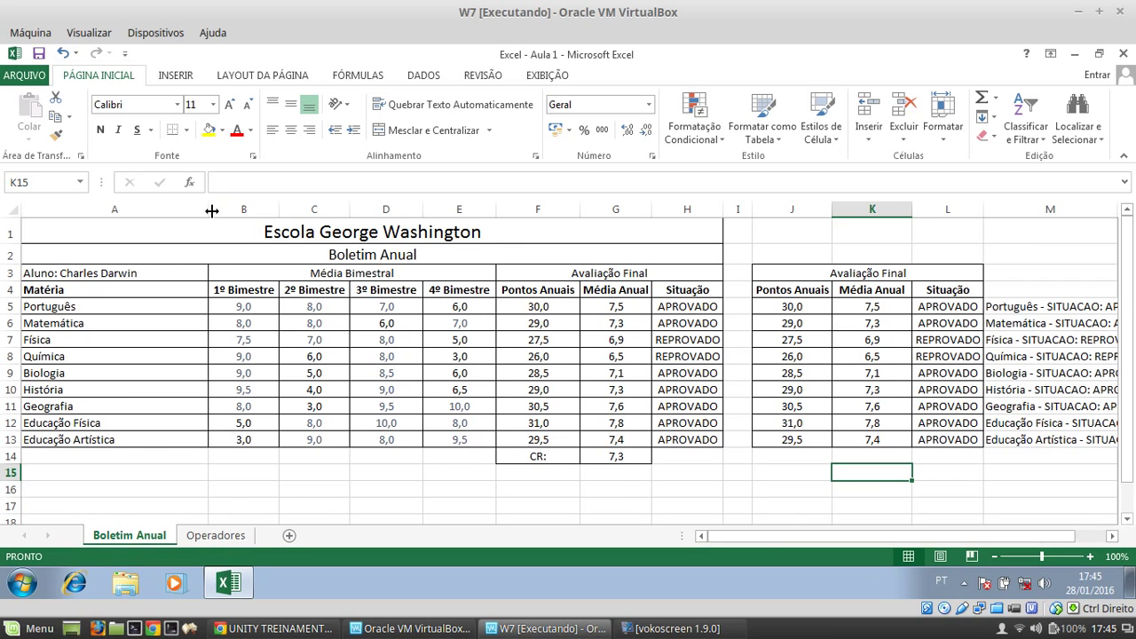
{"action": "left_click_drag", "start_coordinate": [207, 211], "coordinate": [151, 212]}
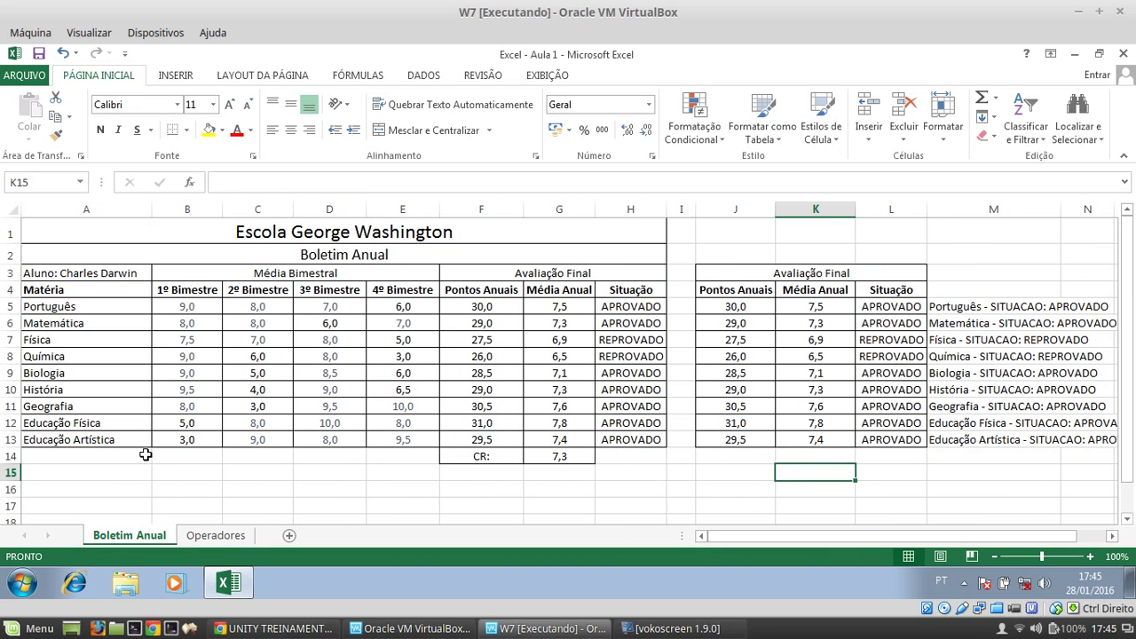
{"action": "left_click", "coordinate": [112, 485]}
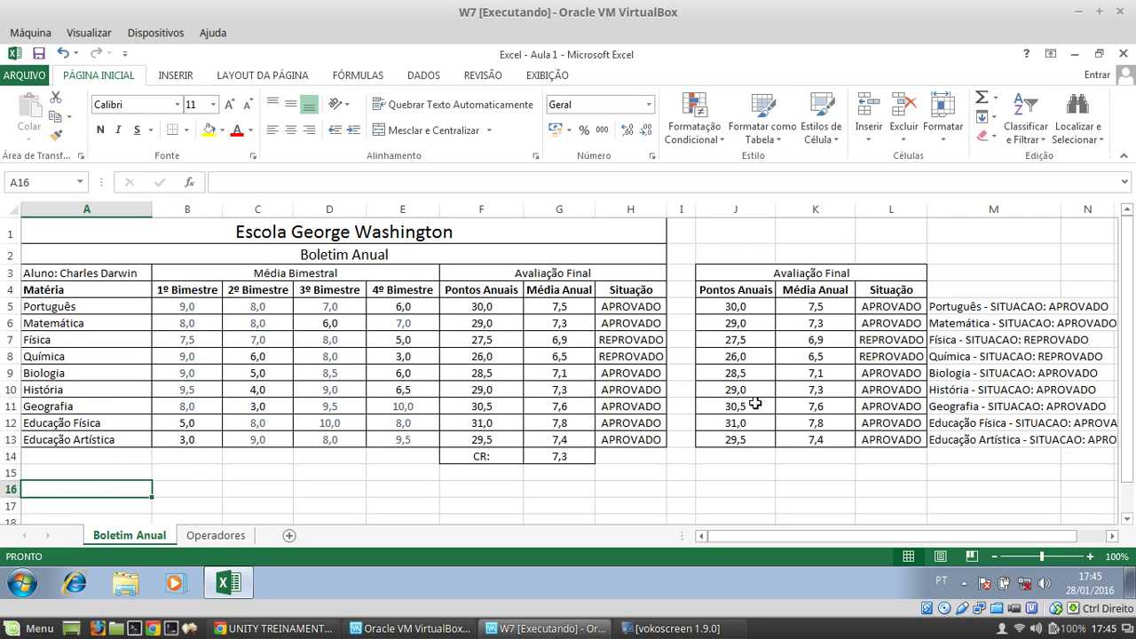
Review the SOMA, MÉDIA, SE and CONCATENAR formulas in cells J5, K5, L5 and M5.
{"action": "left_click", "coordinate": [733, 310]}
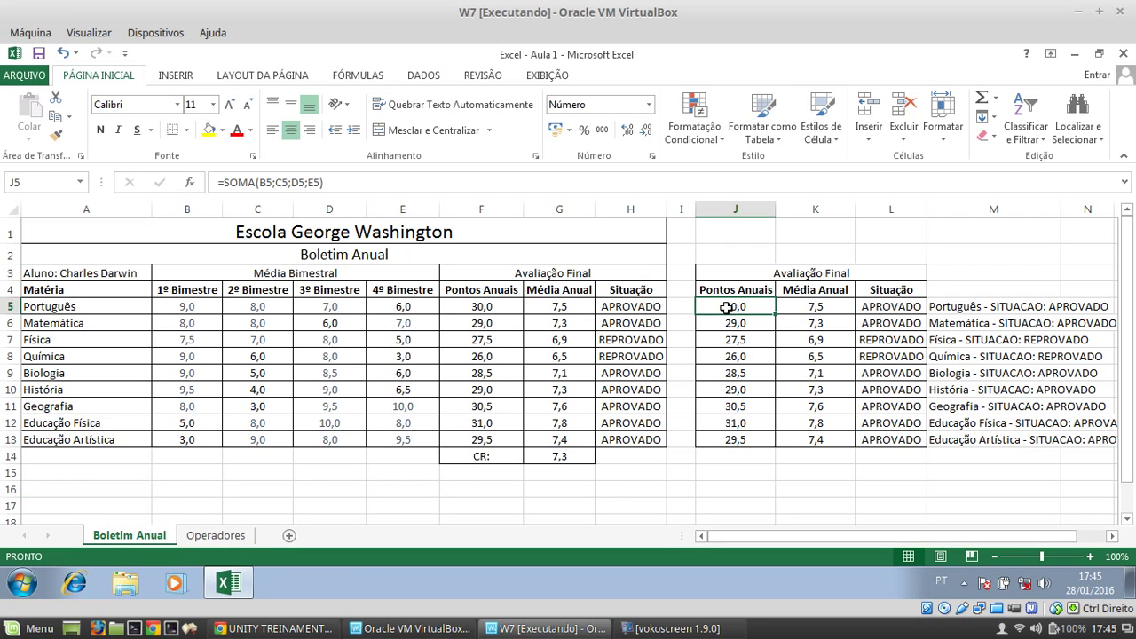
{"action": "left_click", "coordinate": [798, 307]}
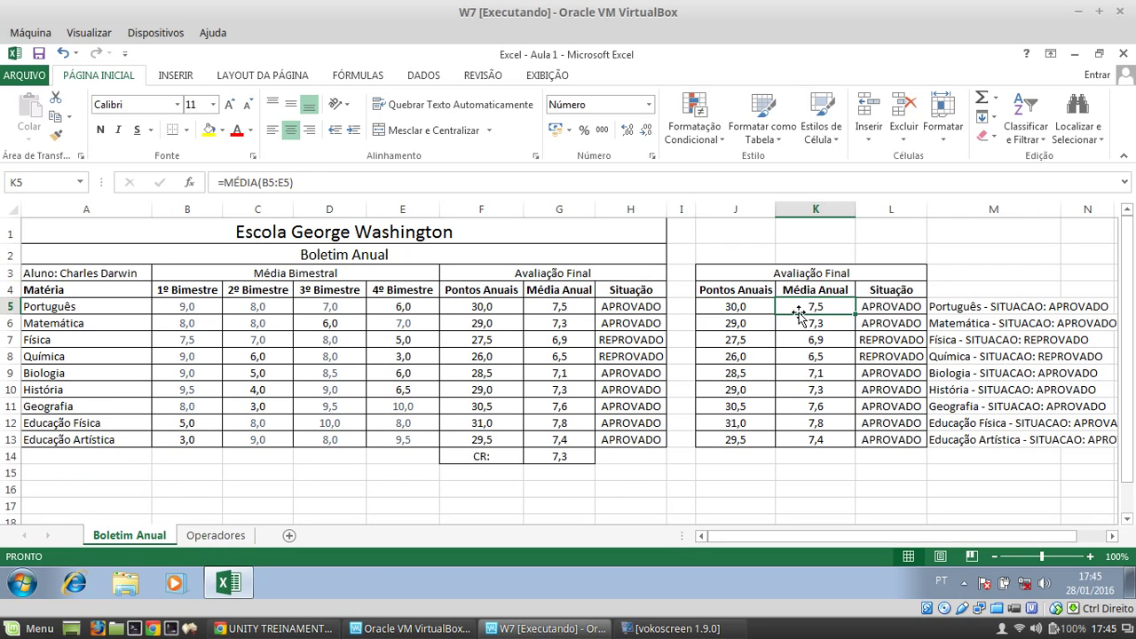
{"action": "left_click", "coordinate": [873, 303]}
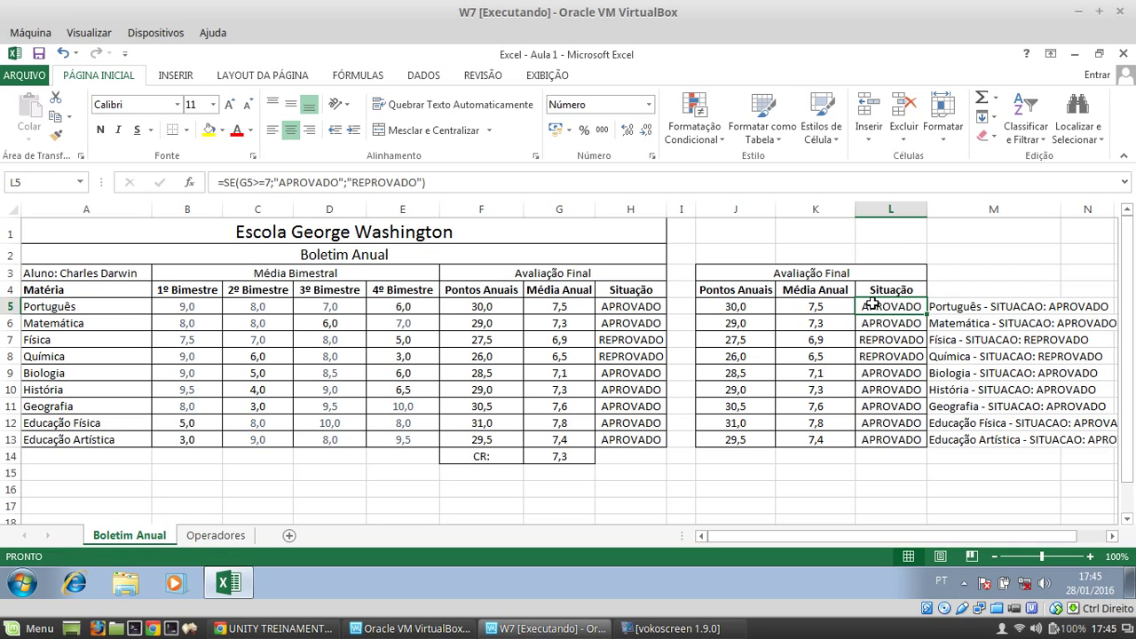
{"action": "left_click", "coordinate": [979, 305]}
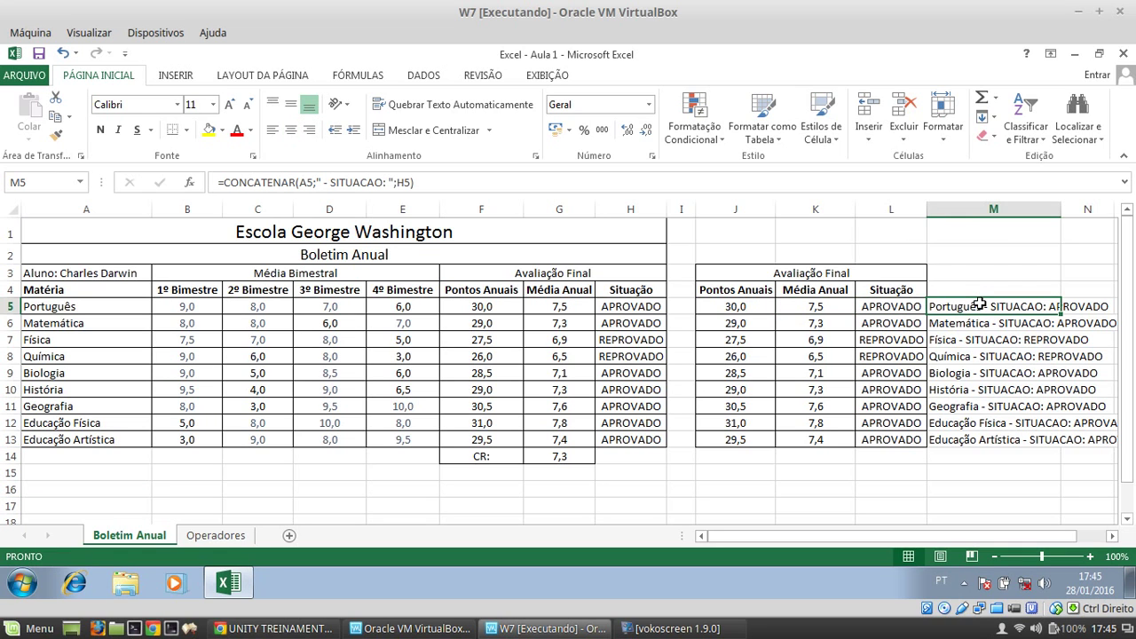
{"action": "left_click", "coordinate": [982, 288]}
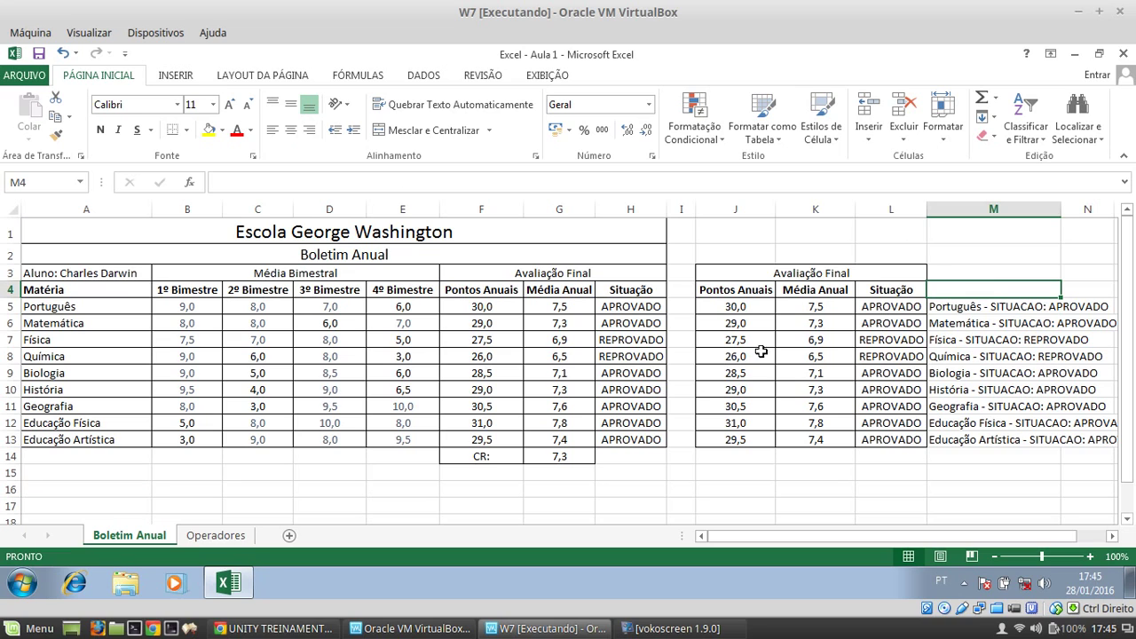
{"action": "left_click", "coordinate": [351, 497]}
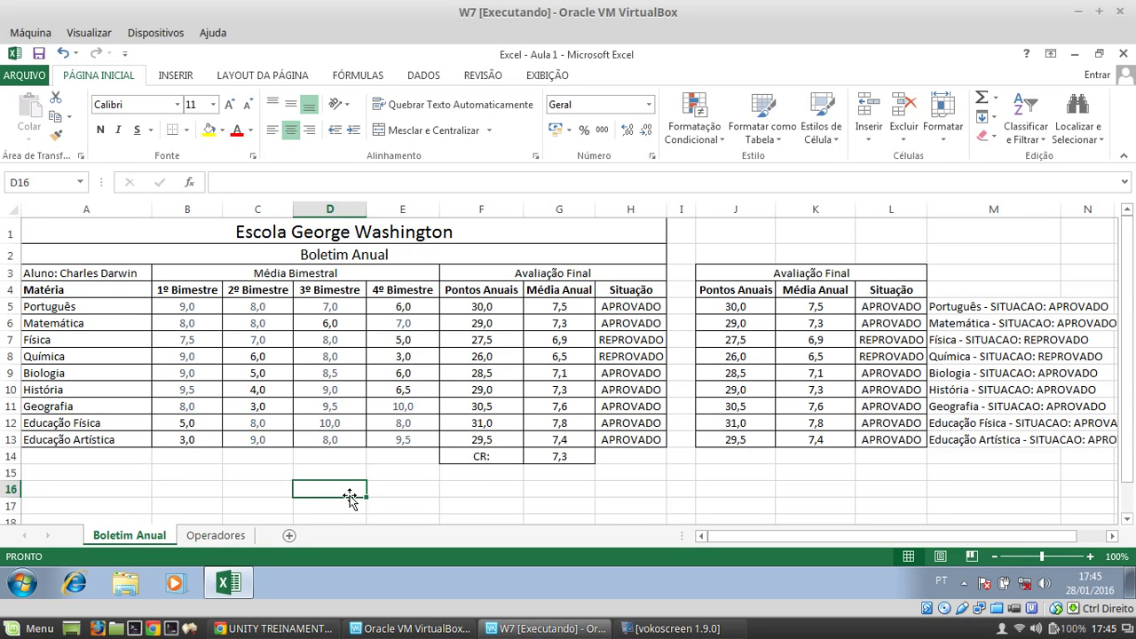